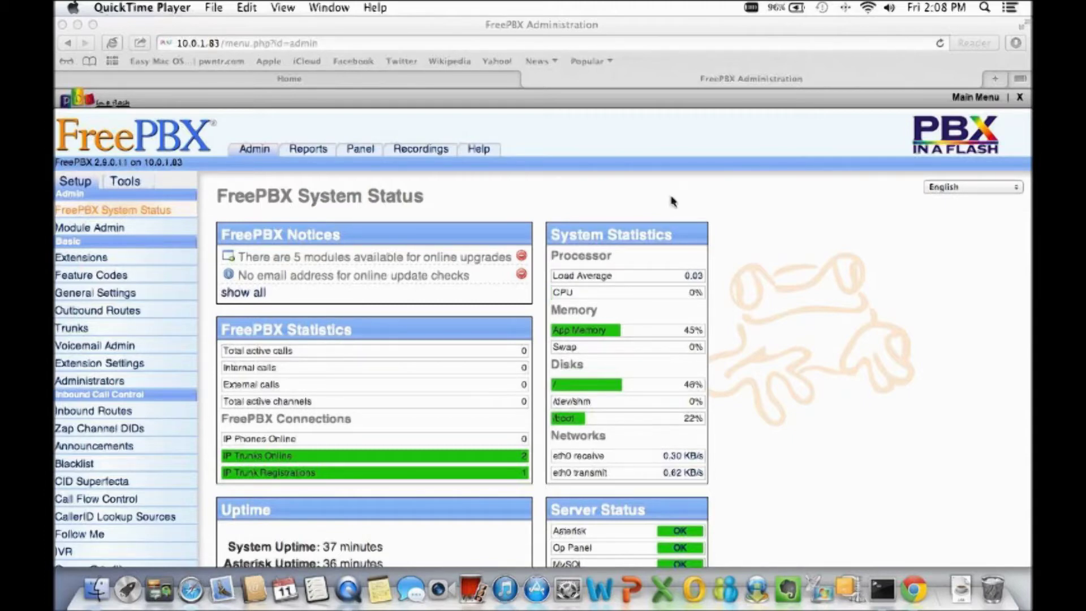
Bring the FreePBX browser window forward and open extension 112 from the Extensions list.
left_click(636, 190)
left_click(91, 259)
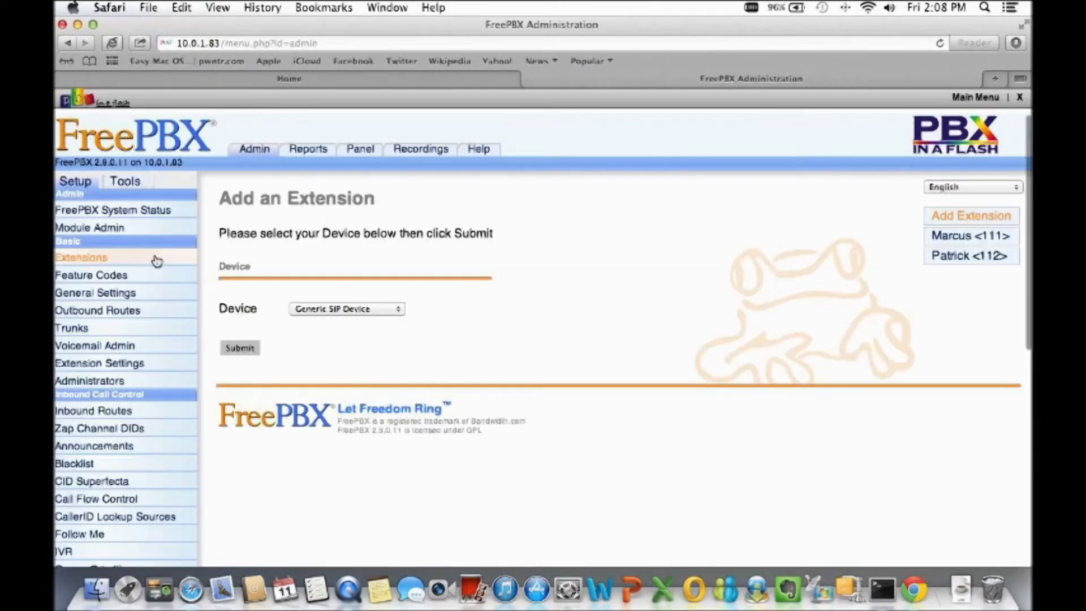
left_click(954, 261)
Scroll down to extension 112's Device Options and select the deny address field.
scroll(767, 376, "down", 10)
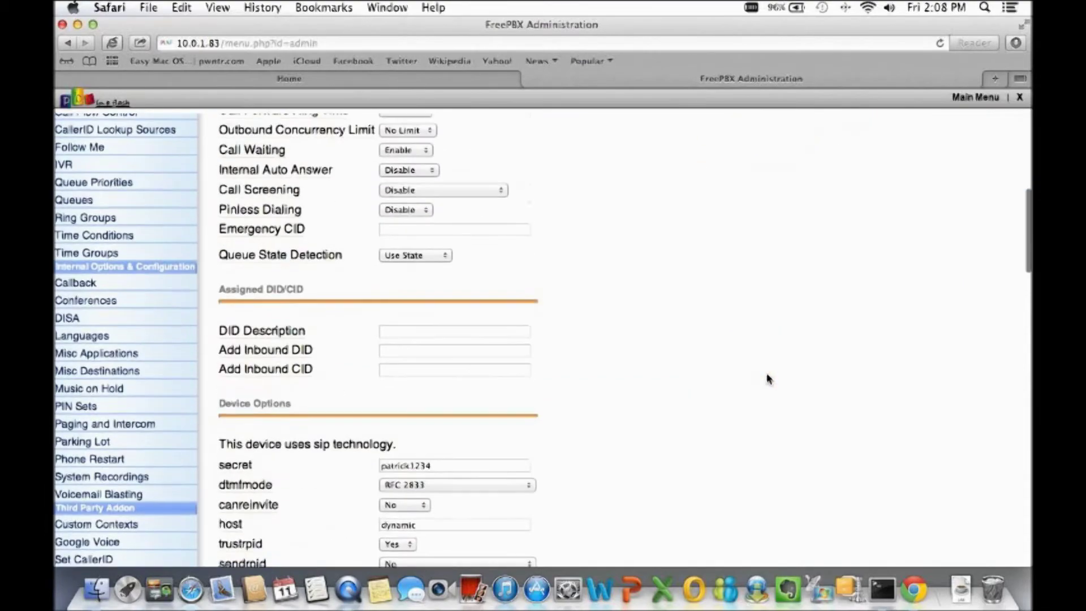
scroll(767, 378, "down", 5)
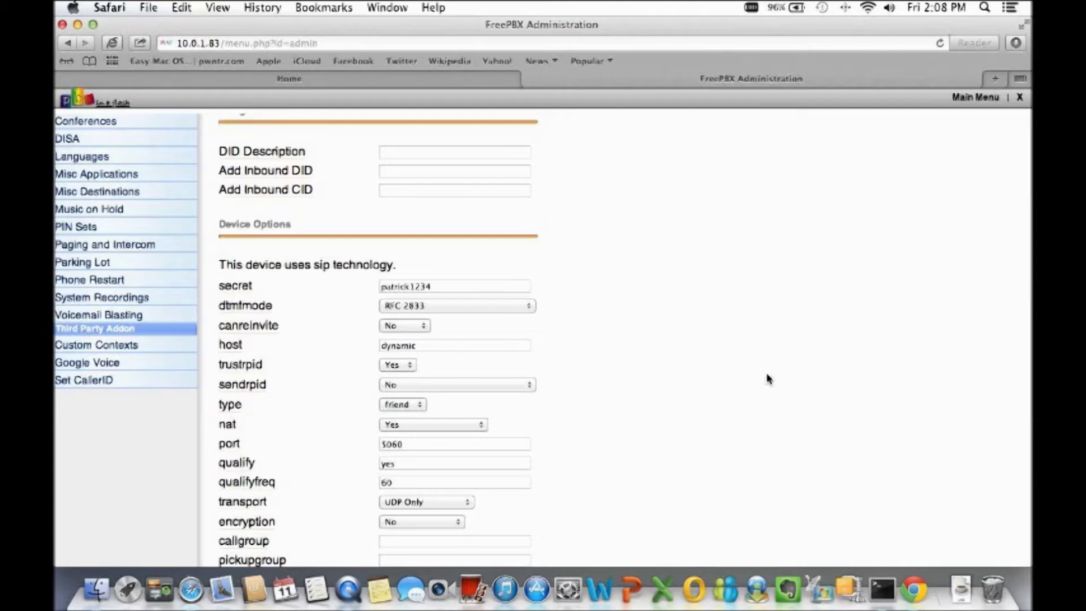
scroll(768, 379, "down", 10)
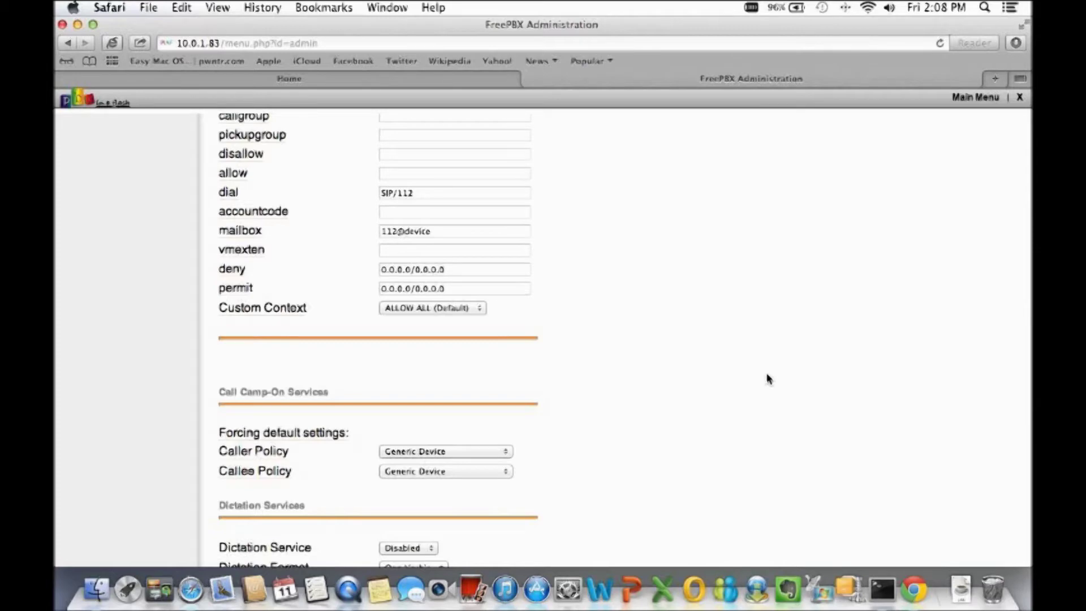
left_click(450, 270)
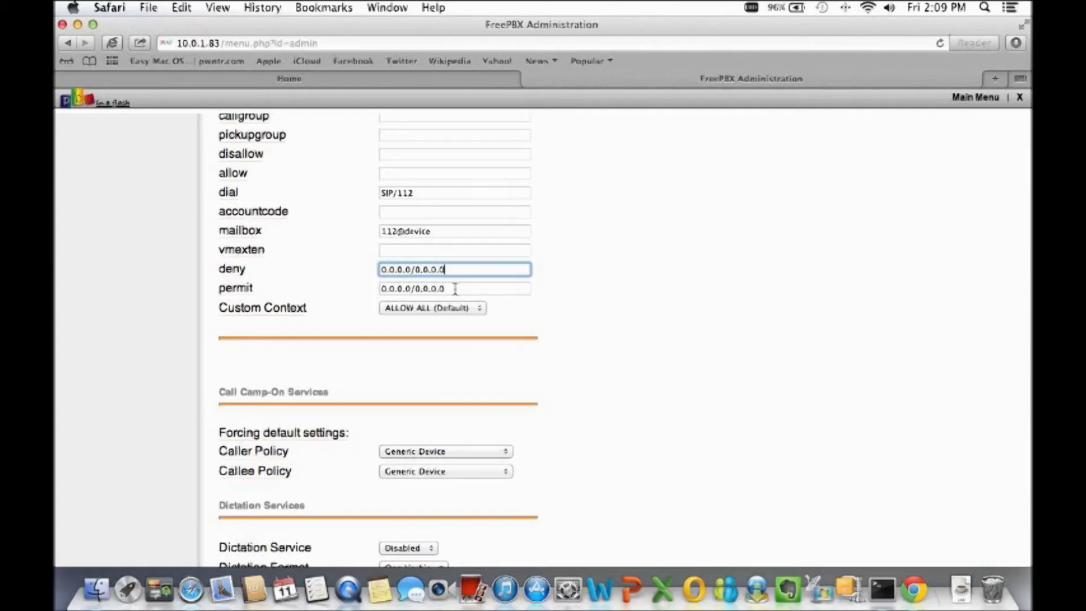
Replace extension 112's permit value with 12.1.1.1/255.255.255.255.
left_click(455, 289)
left_click_drag(455, 289, 359, 286)
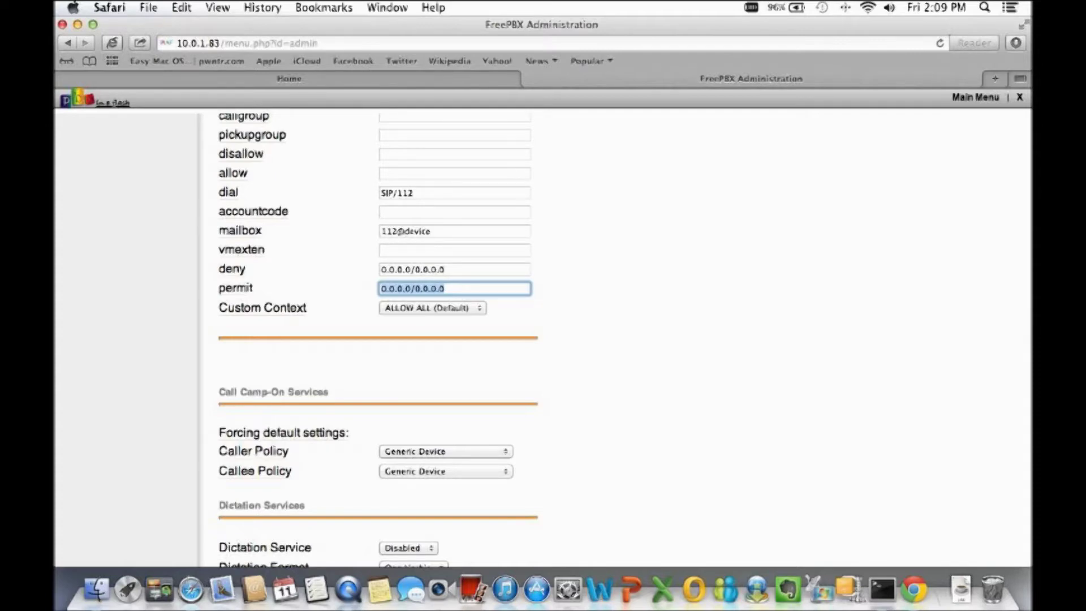
type("12.1.1.1./255.255.255.25")
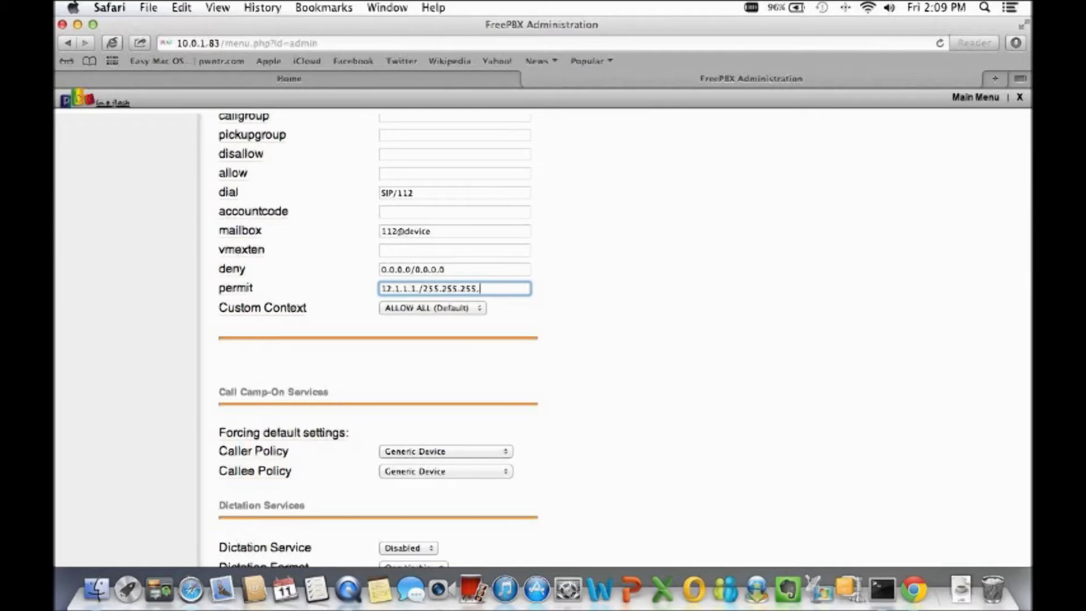
type("5")
left_click(601, 312)
Apply the configuration changes and confirm the reload.
scroll(601, 313, "down", 15)
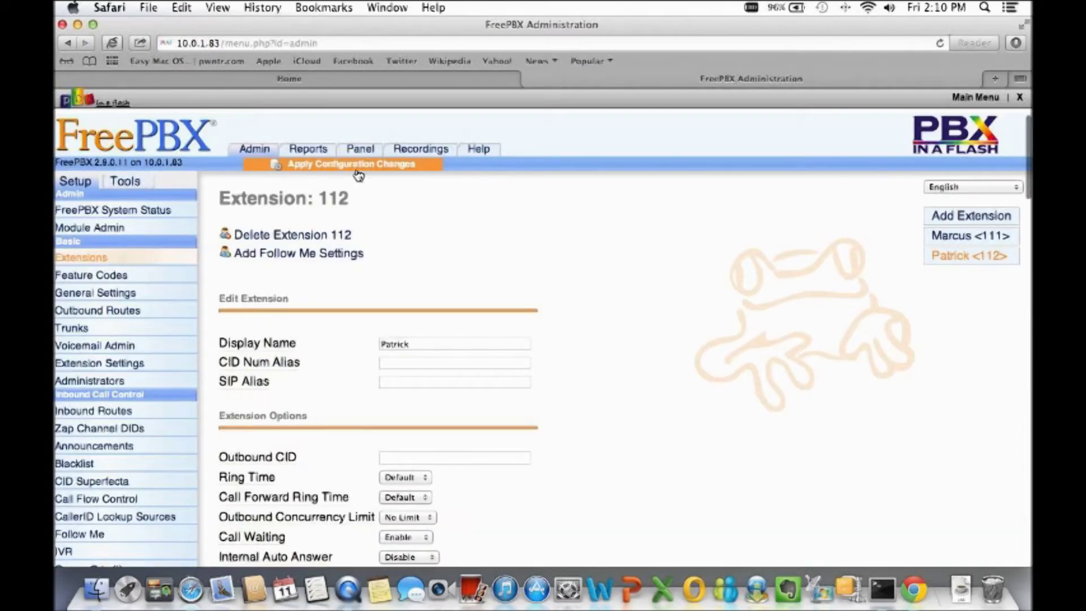
left_click(358, 171)
left_click(473, 294)
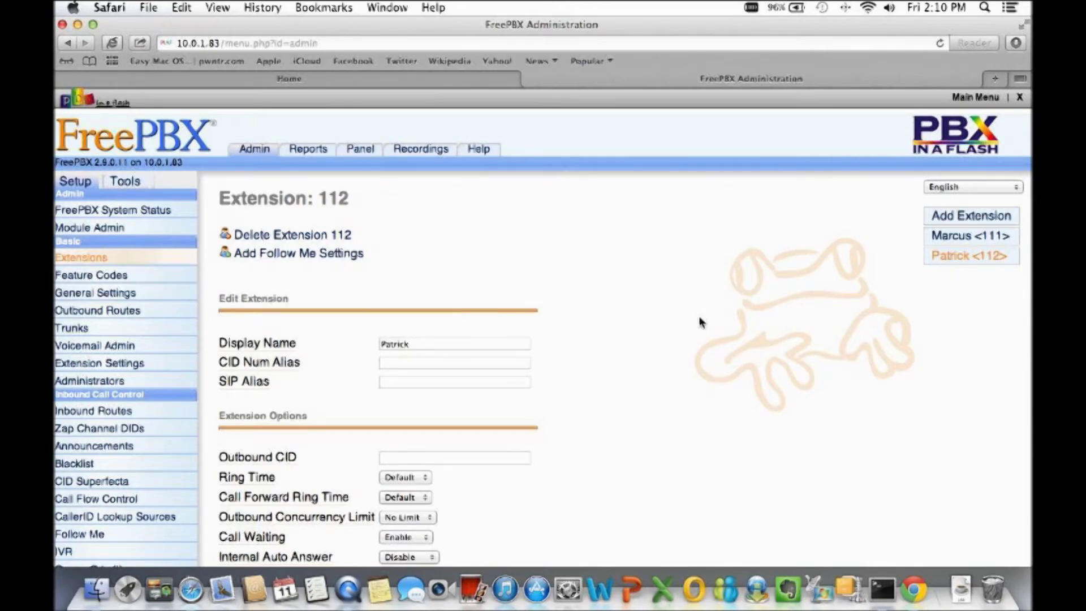
Open extension 111 and replace its permit value with 13.2.2.2/255.255.255.255.
left_click(976, 238)
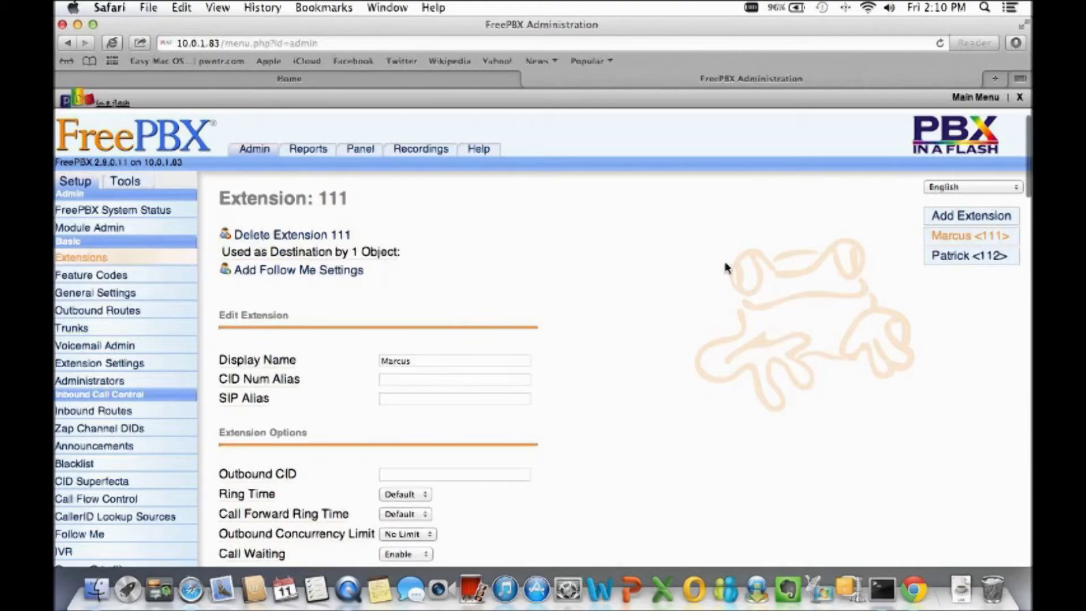
scroll(728, 269, "down", 15)
scroll(727, 269, "down", 5)
scroll(678, 288, "down", 5)
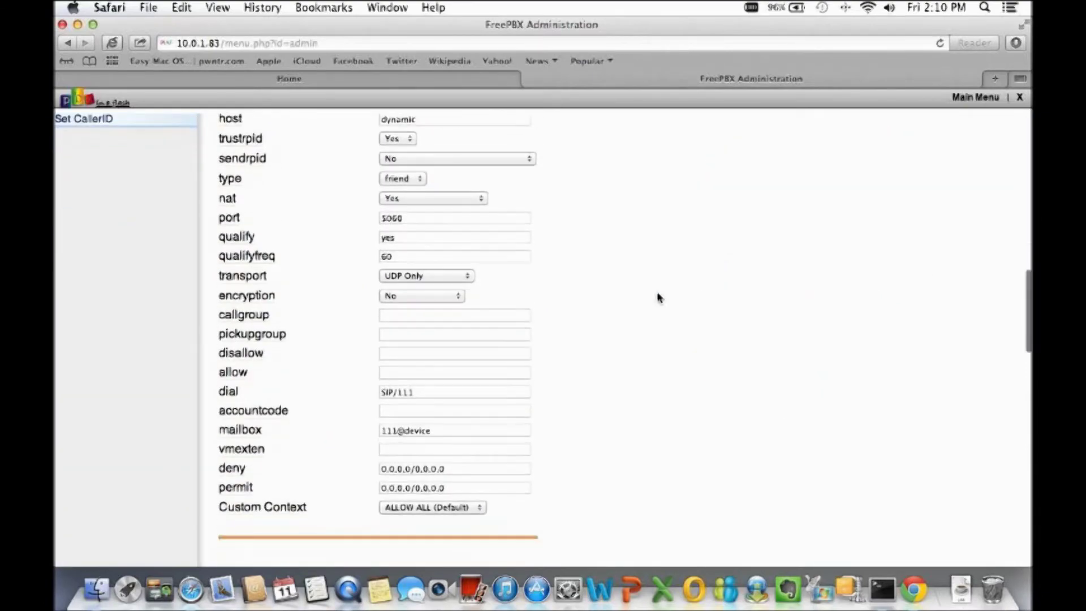
left_click_drag(498, 331, 368, 330)
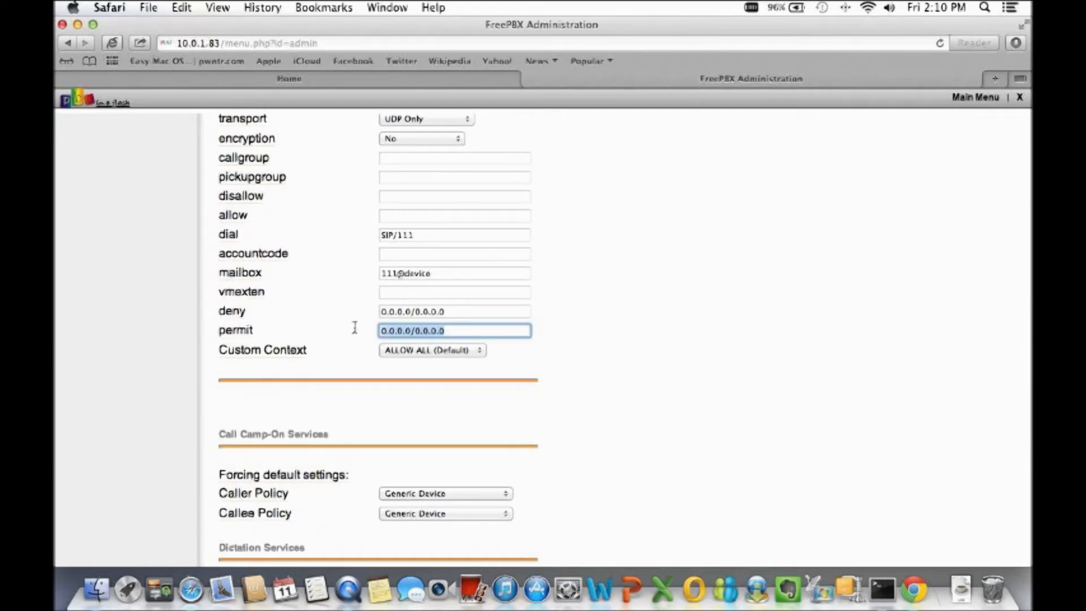
type("13.2.2.2")
type("/255.255.255.2")
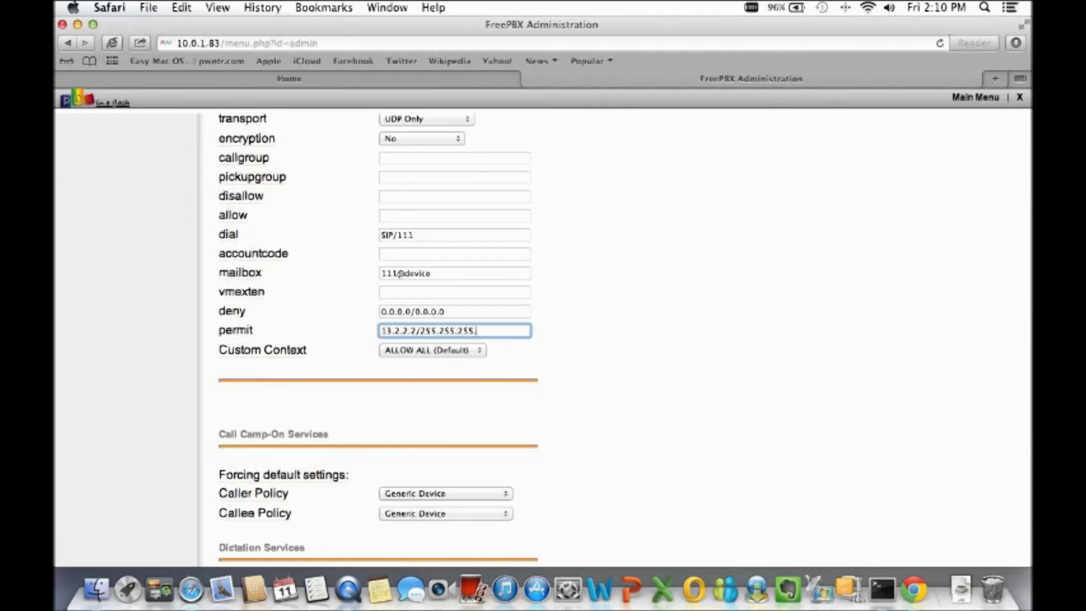
type("55")
left_click(615, 334)
Submit extension 111, then apply the configuration changes with a reload.
scroll(615, 333, "down", 3)
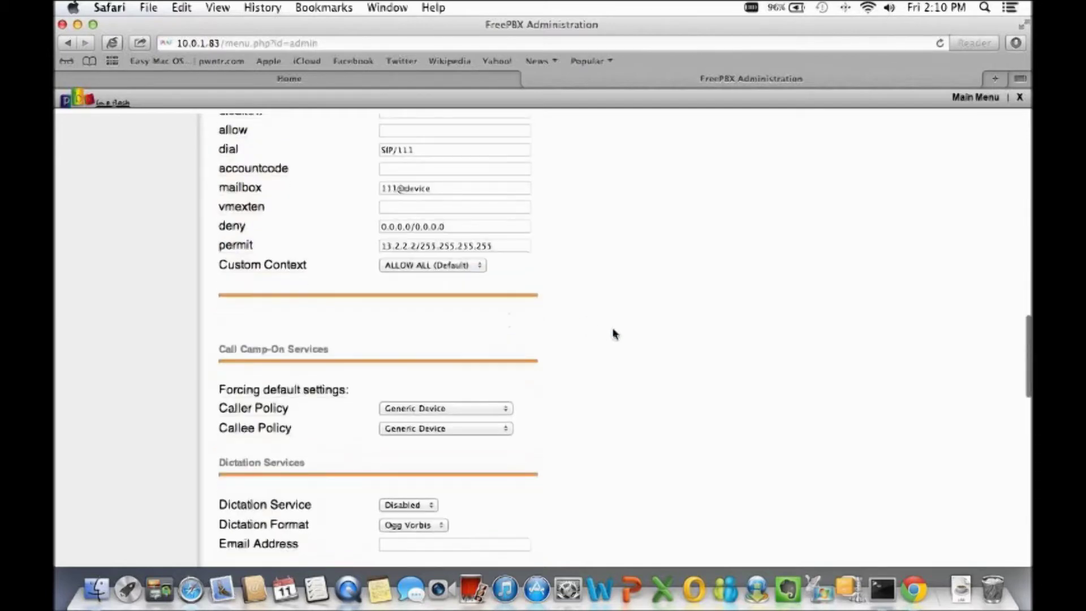
scroll(615, 334, "down", 15)
scroll(622, 318, "down", 9)
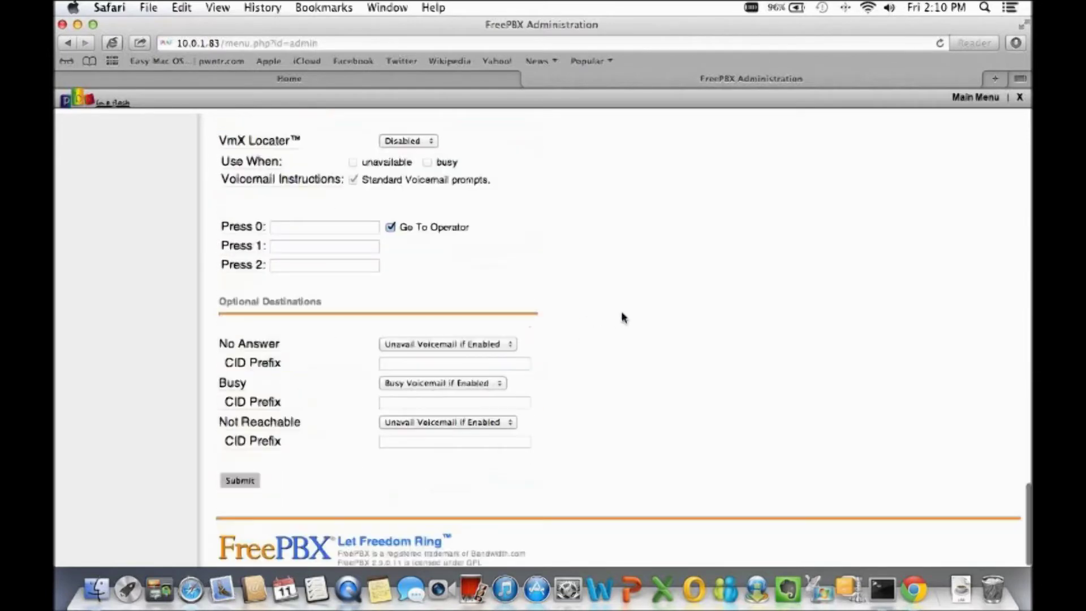
left_click(240, 481)
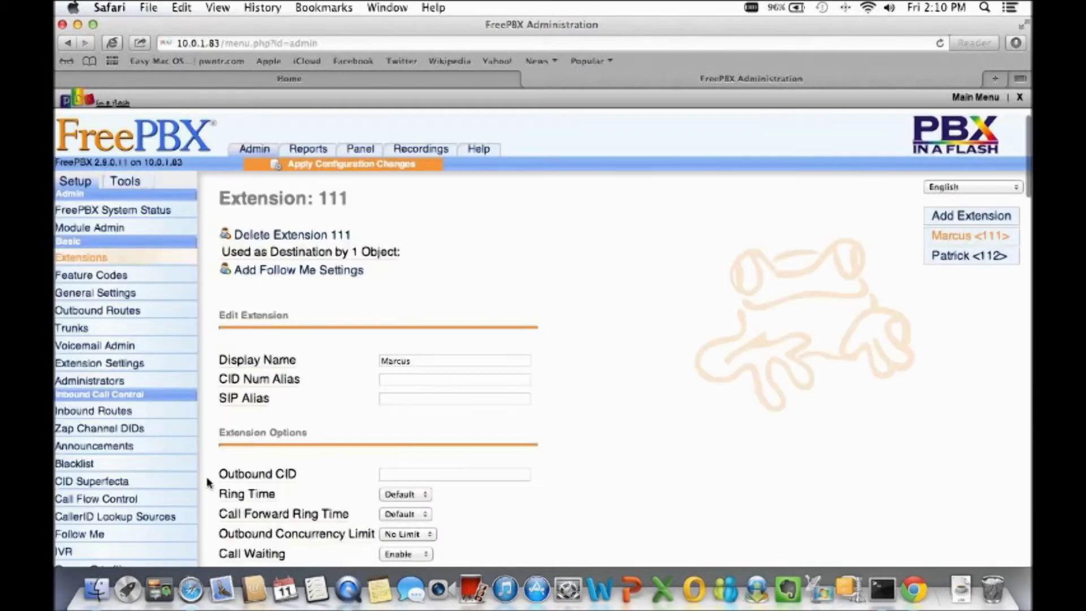
left_click(349, 165)
left_click(490, 297)
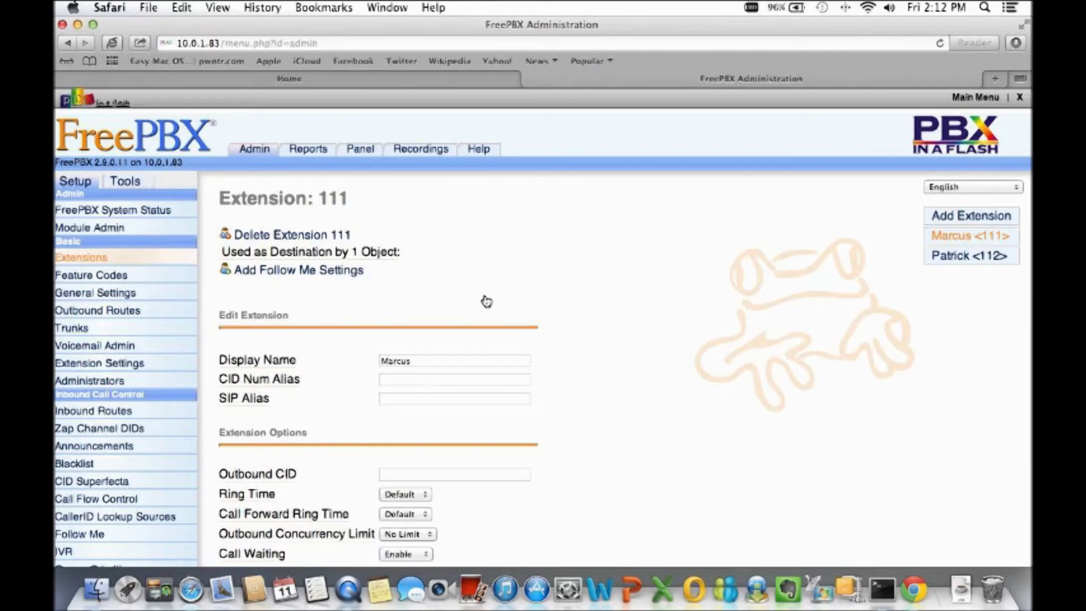
left_click(871, 573)
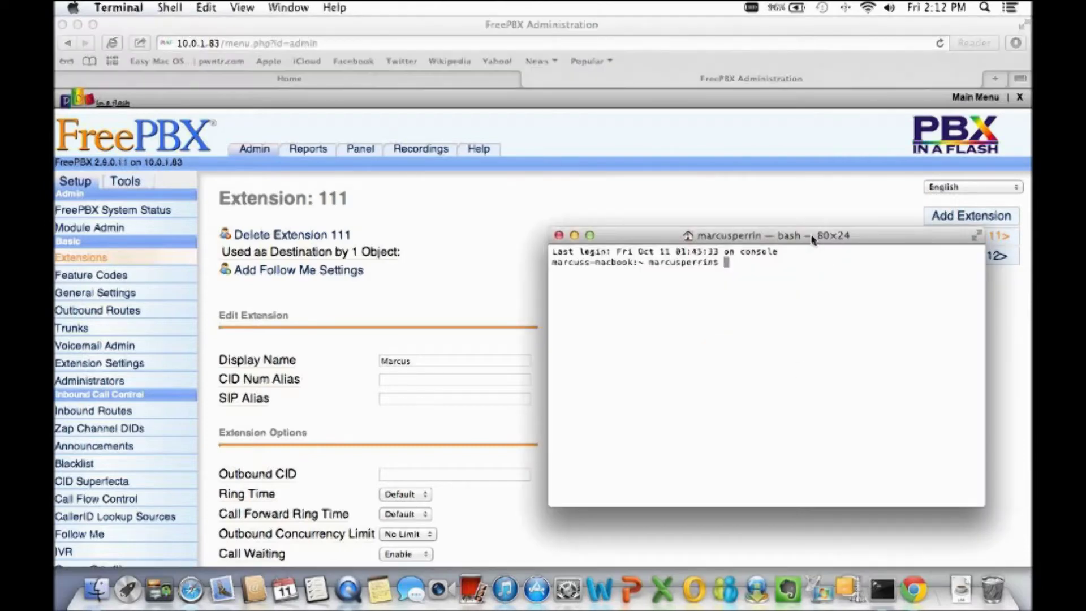
left_click_drag(813, 240, 614, 119)
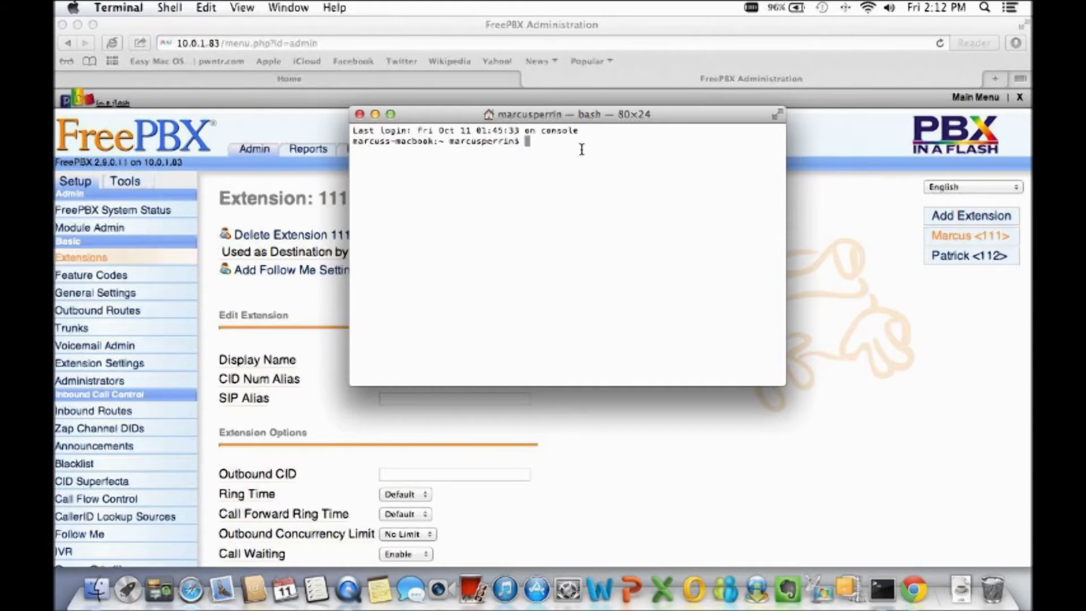
type("ssh 10.0.")
key("BackSpace")
key("BackSpace")
key("BackSpace")
key("BackSpace")
key("BackSpace")
type("root")
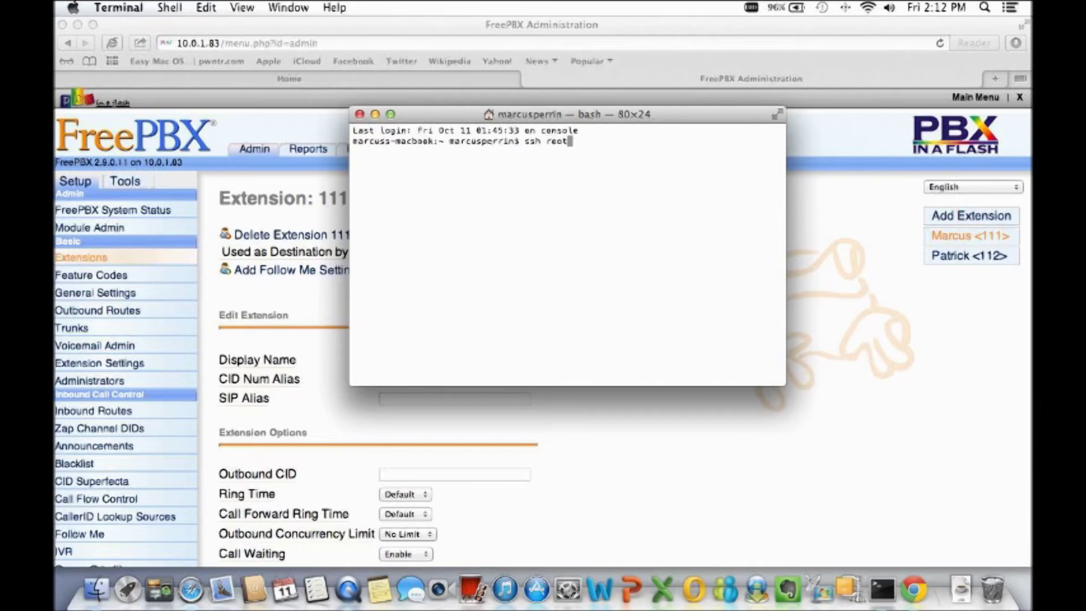
type("@10.0.1.83")
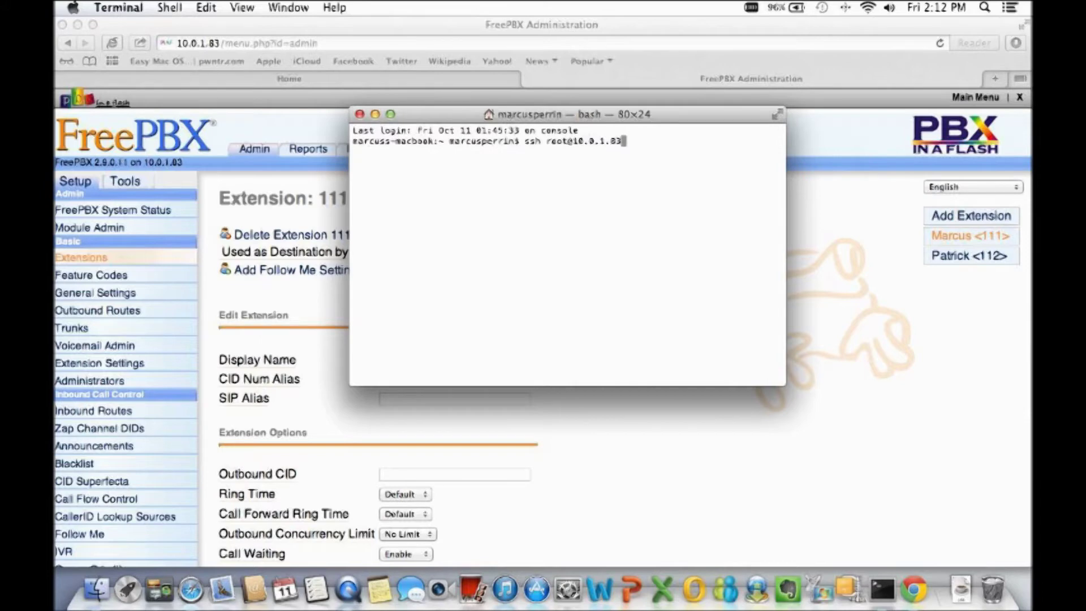
key("Return")
Accept the server's host key with yes and enter the root password, retrying after the denial.
type("yes")
key("Return")
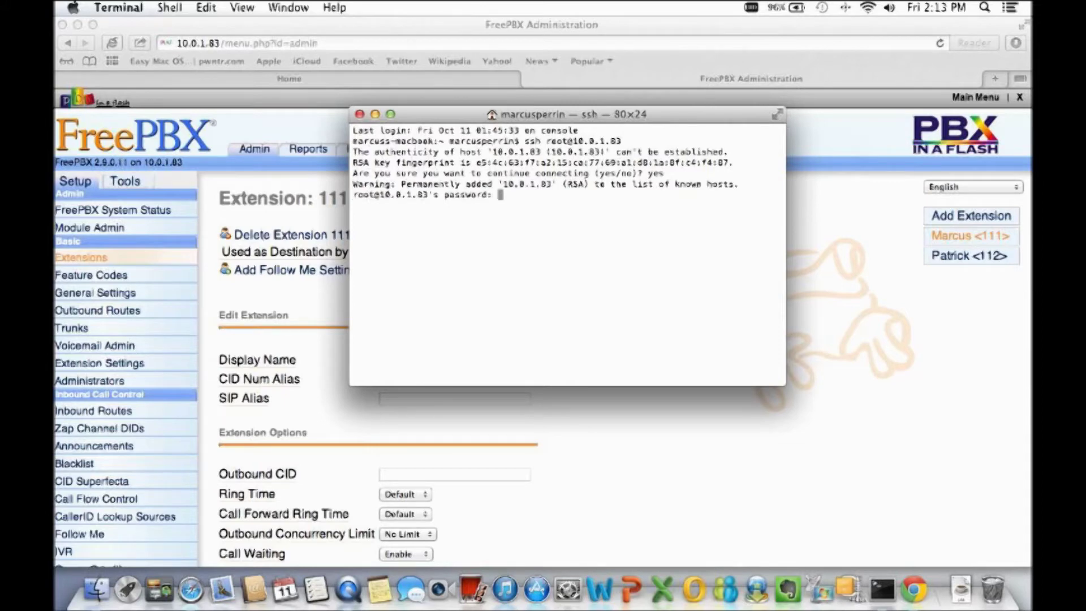
key("Return")
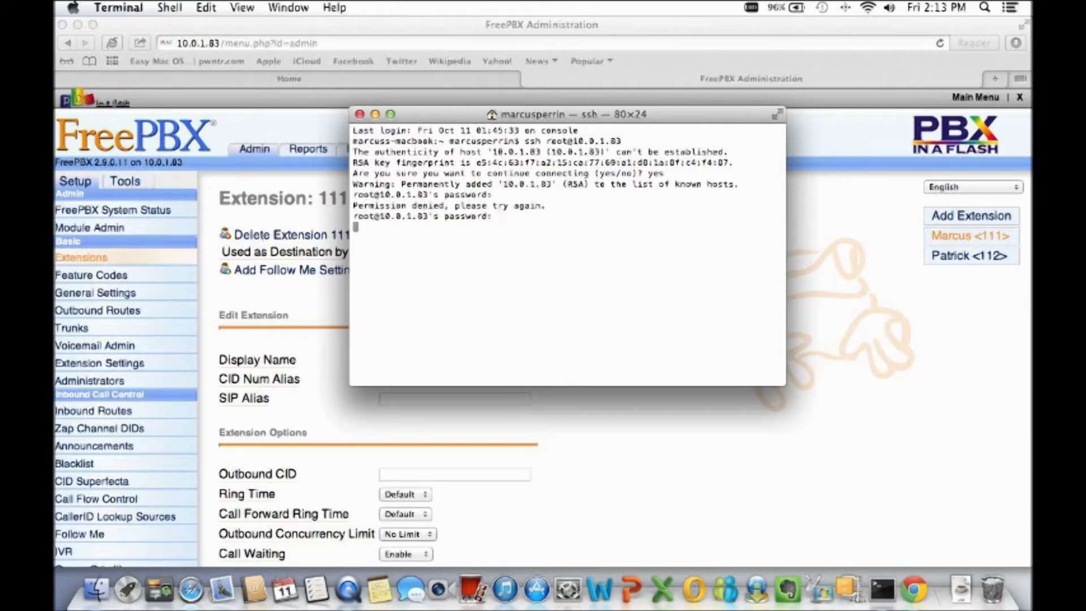
key("Return")
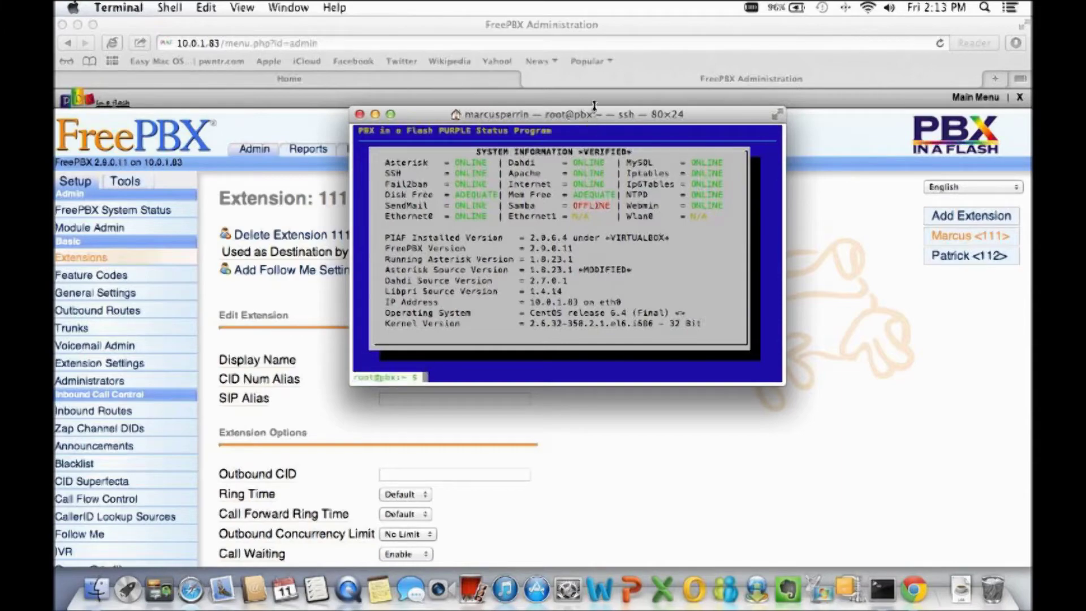
Move and resize the SSH window to 140x41, then type nano at the root prompt.
left_click_drag(594, 106, 382, 34)
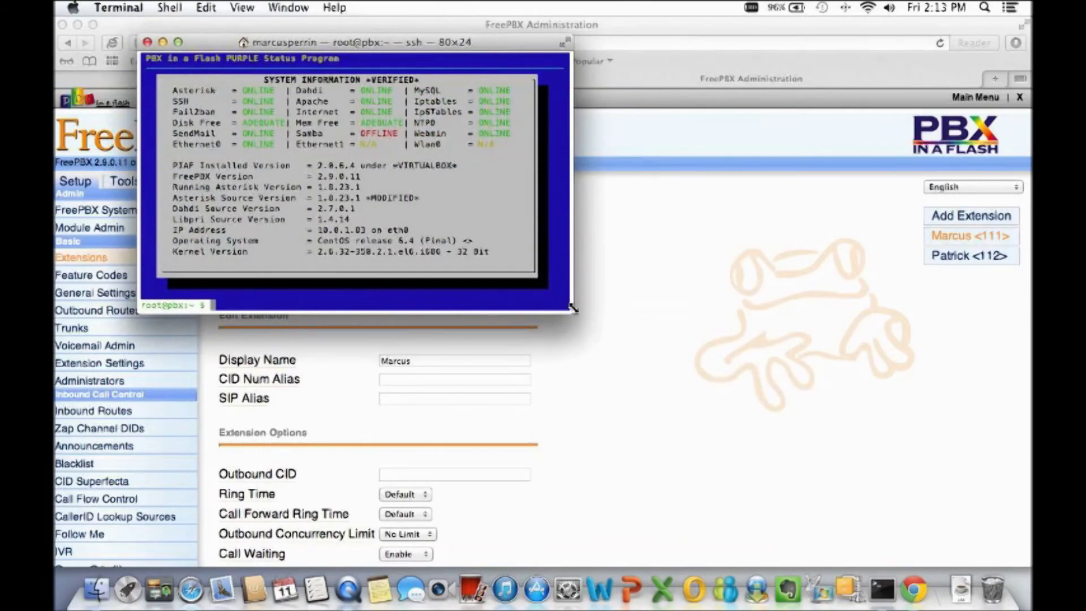
left_click_drag(571, 310, 895, 496)
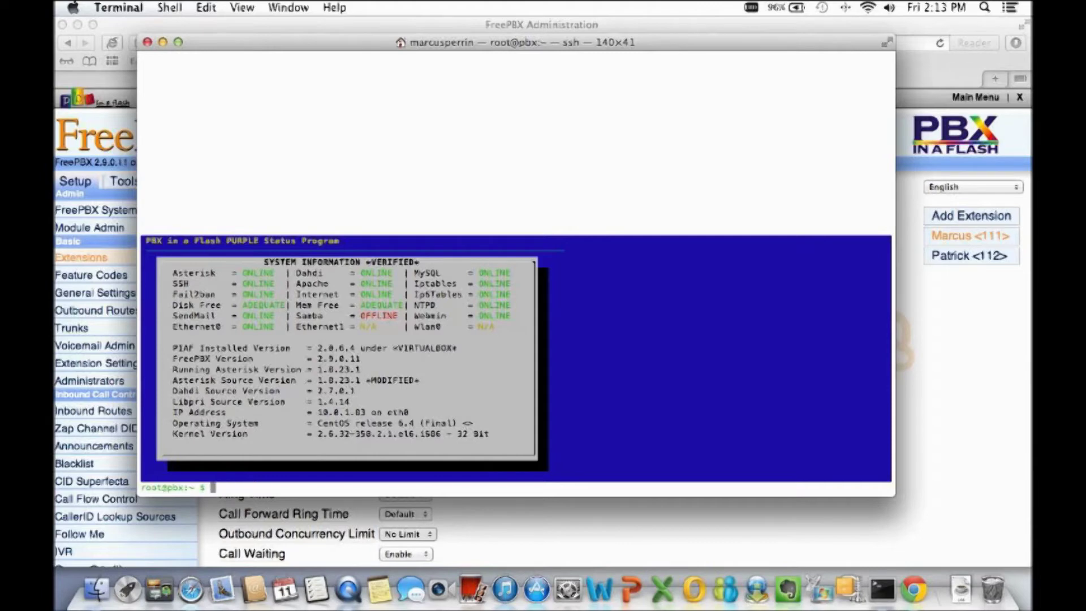
type("c")
key("BackSpace")
type("nano")
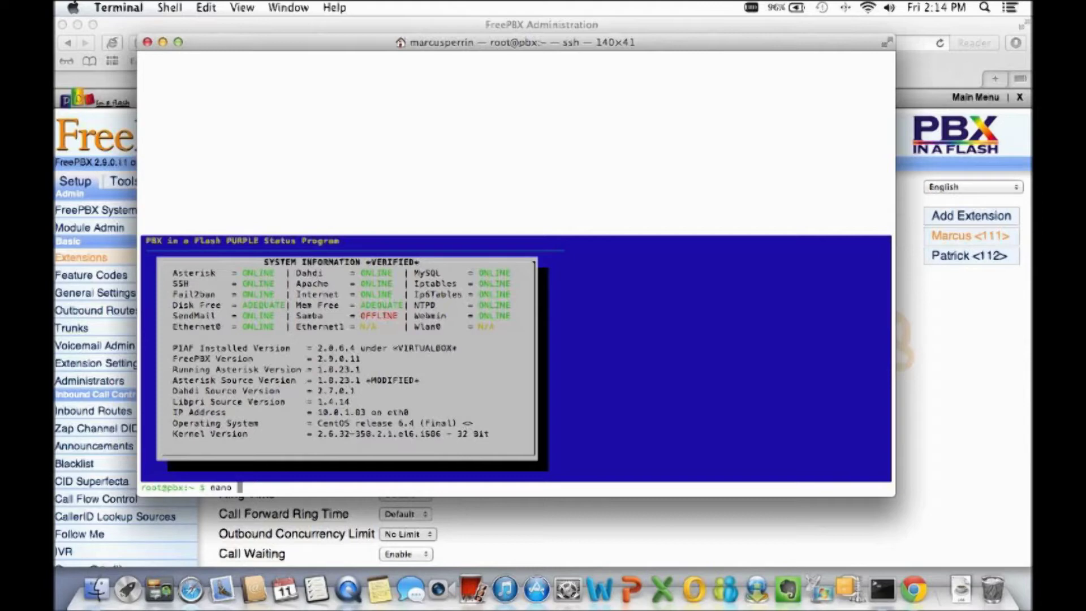
Complete the path to /etc/fail2ban/jail.conf, open it in nano, and refocus the SSH window.
type("/etc/init")
key("BackSpace")
key("BackSpace")
key("BackSpace")
key("BackSpace")
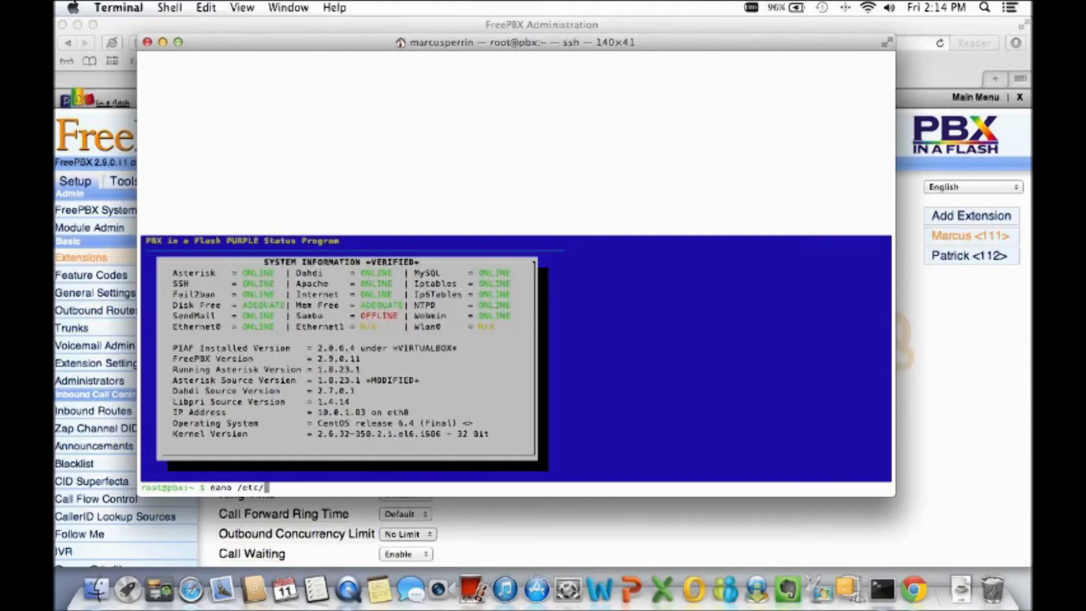
type("fail2ban/")
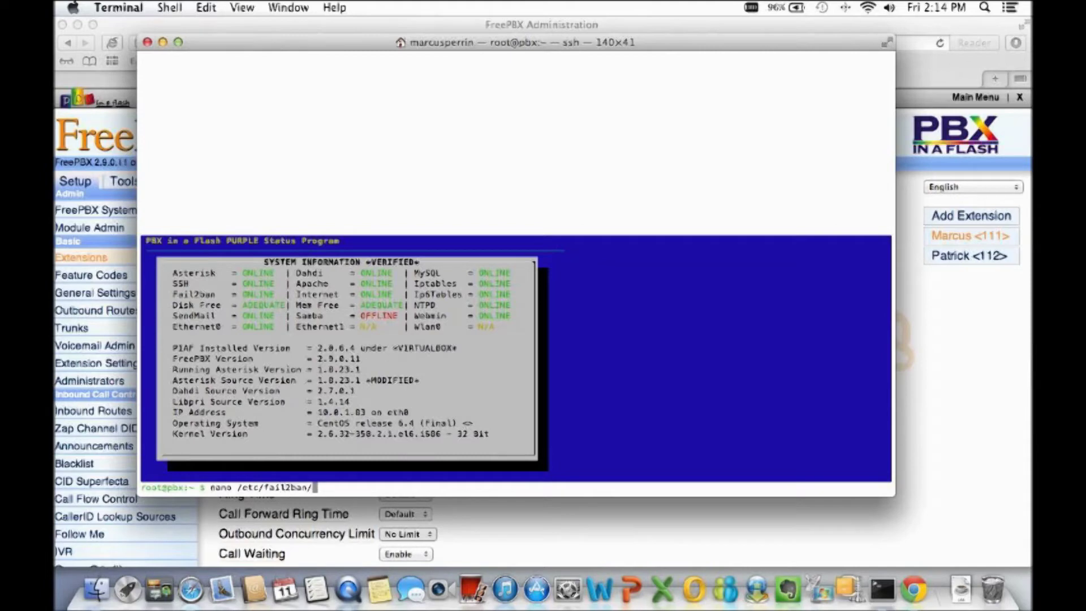
type("jail.")
key("Tab")
key("Return")
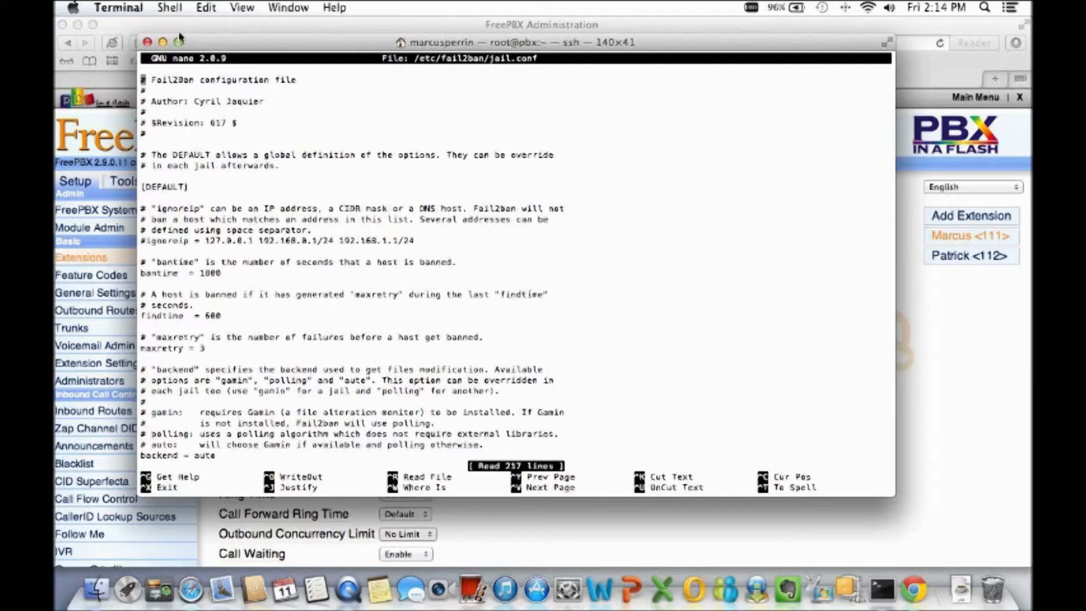
key("super+Tab")
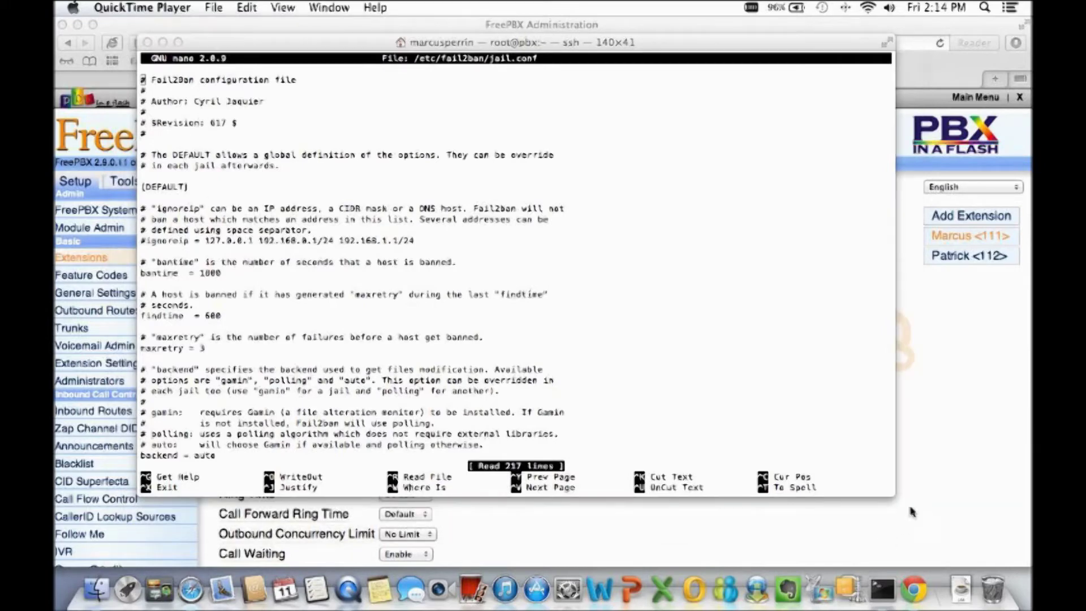
left_click(309, 46)
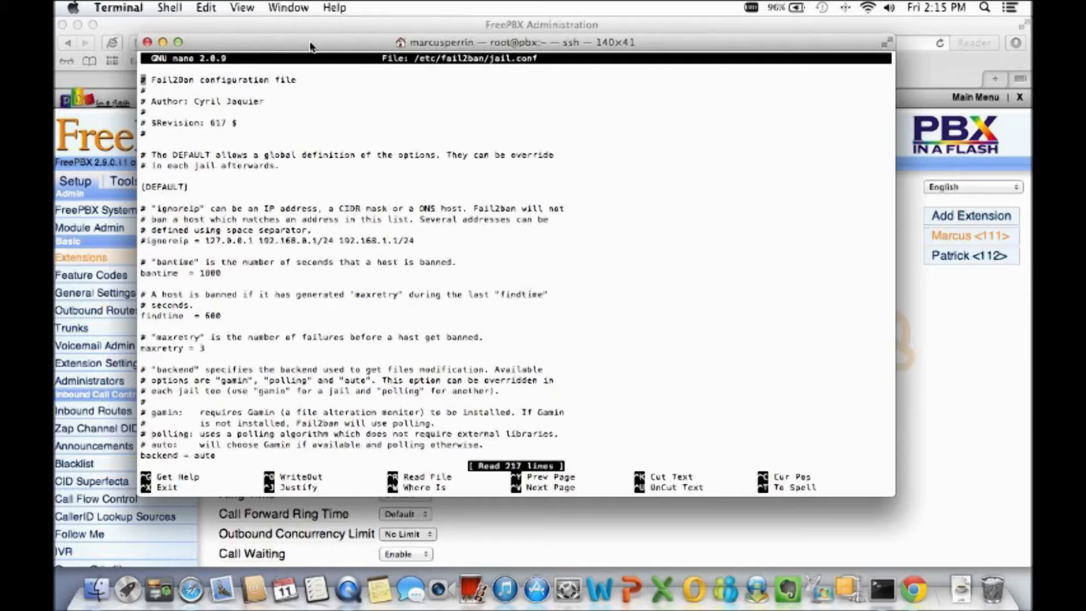
Remove the # from the ignoreip line and delete its sample 192.168 network entries.
key("Down")
key("Down")
key("Down")
key("Down")
key("Down")
key("Down")
key("Down")
key("Down")
key("Down")
key("Down")
key("Down")
key("Down")
key("Down")
key("Down")
key("Down")
key("Right")
key("BackSpace")
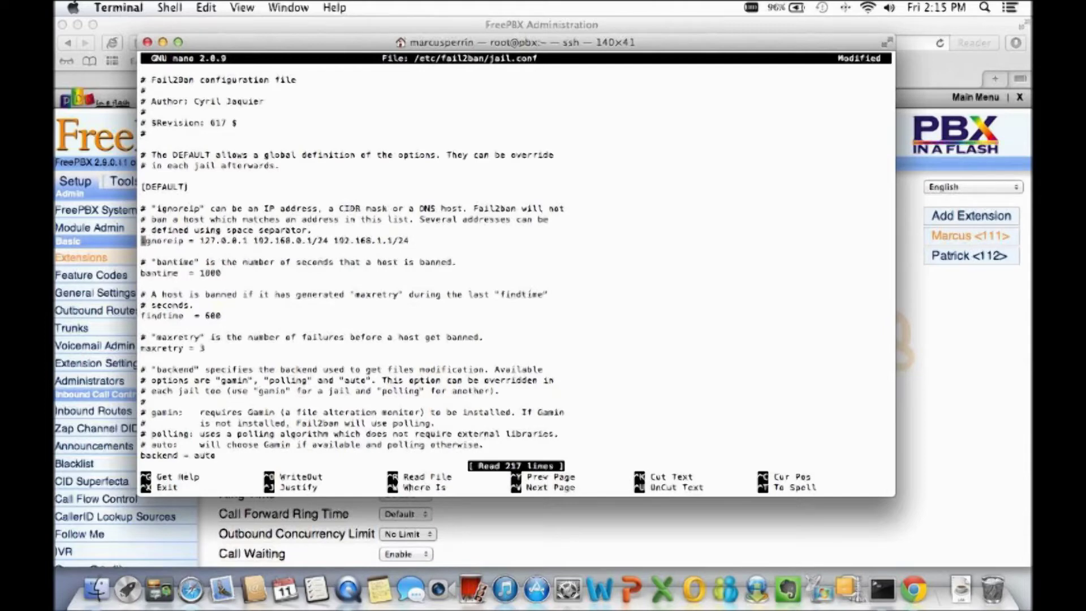
key("Right")
key("Right")
key("Right")
key("Right")
key("Right")
key("Right")
key("Right")
key("Right")
key("Right")
key("Right")
key("Right")
key("Right")
key("Right")
key("Right")
key("Right")
key("Right")
key("Right")
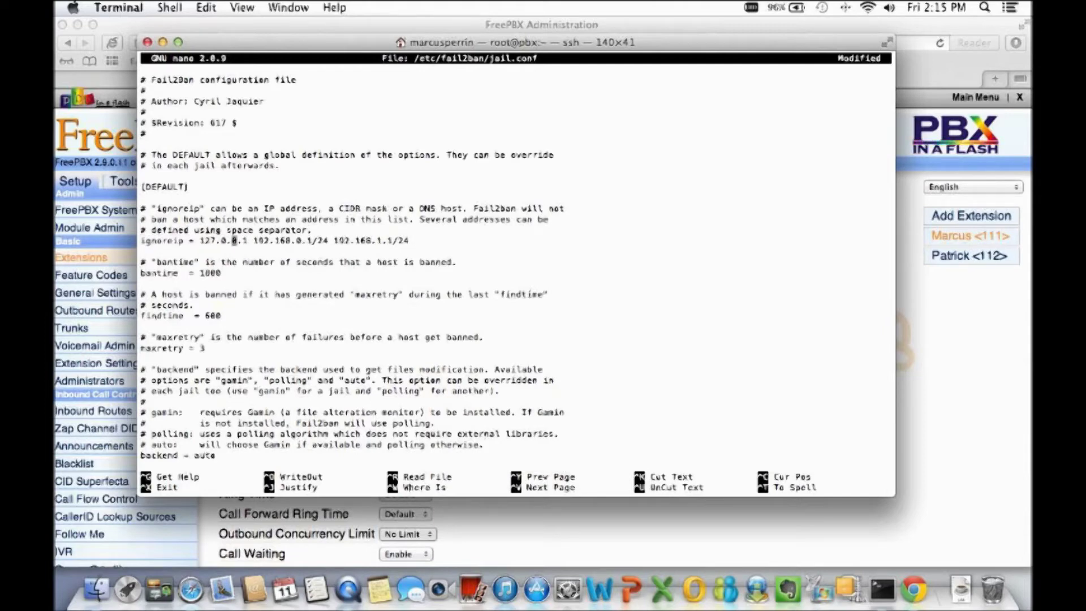
key("Right")
key("Right")
key("Right")
key("Right")
key("Right")
key("Right")
key("Right")
key("Right")
key("Right")
key("Right")
key("Right")
key("Right")
key("Right")
key("Right")
key("Right")
key("Right")
key("Right")
key("Right")
key("Right")
key("Right")
key("Right")
key("Right")
key("Right")
key("Right")
key("Right")
key("Right")
key("Right")
key("Right")
key("Right")
key("Right")
key("Right")
key("Right")
key("Right")
key("BackSpace")
key("BackSpace")
key("BackSpace")
key("BackSpace")
key("BackSpace")
key("BackSpace")
key("BackSpace")
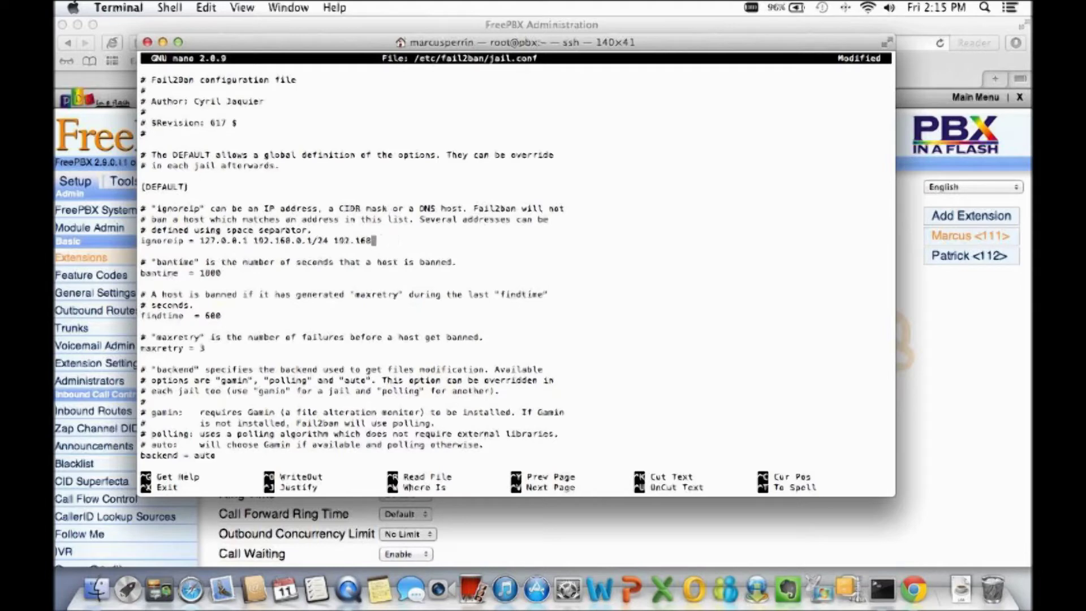
key("BackSpace")
key("BackSpace")
key("BackSpace")
key("BackSpace")
key("BackSpace")
key("BackSpace")
key("BackSpace")
key("BackSpace")
key("BackSpace")
key("BackSpace")
key("BackSpace")
key("BackSpace")
key("BackSpace")
key("BackSpace")
key("BackSpace")
key("BackSpace")
key("BackSpace")
key("BackSpace")
key("BackSpace")
key("BackSpace")
key("BackSpace")
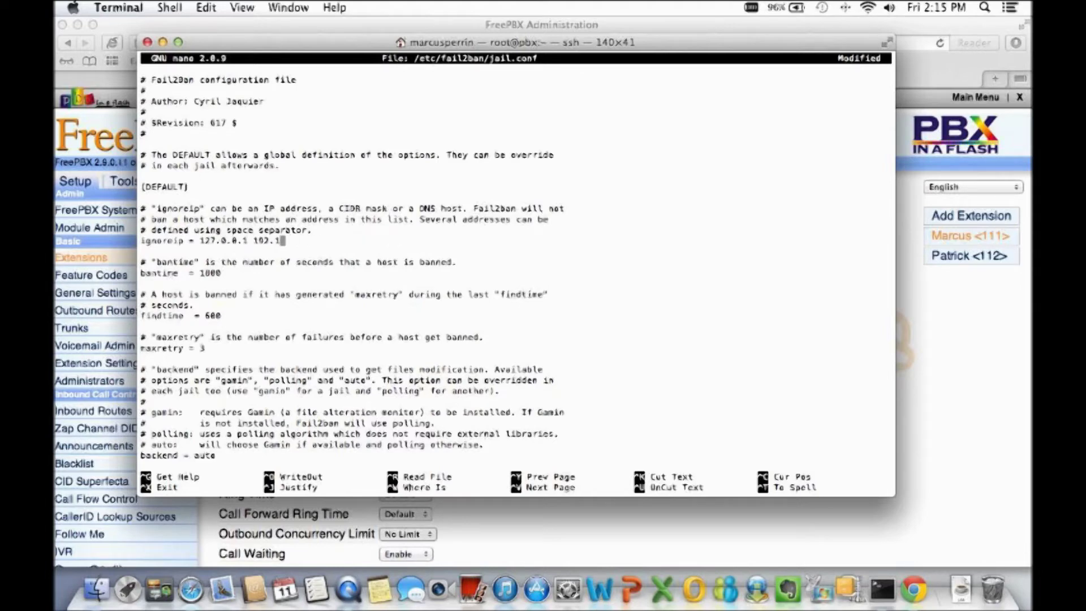
key("BackSpace")
Add 10.0.1.0/24 and 64.154.41.158/32 to the ignoreip list after 127.0.0.1.
type("10.0.1.0/2")
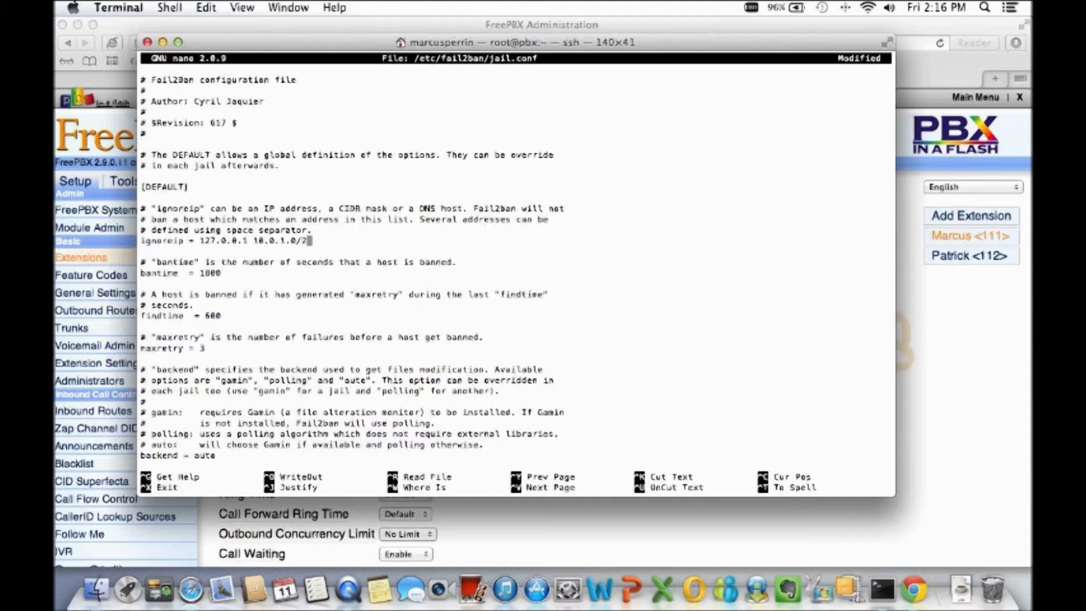
type("4")
type("64.154.")
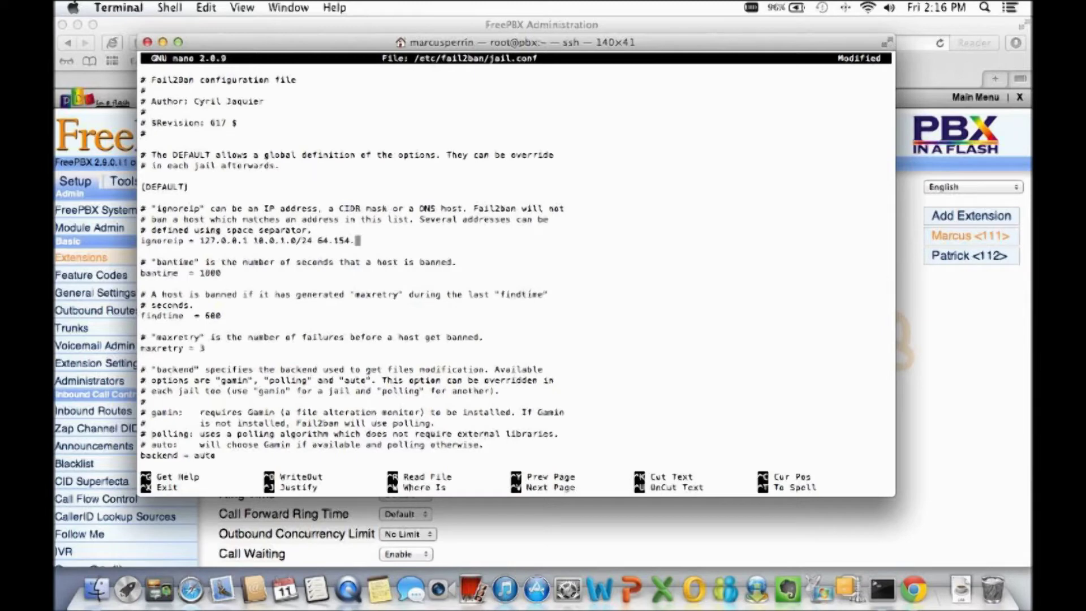
type("41.158/32")
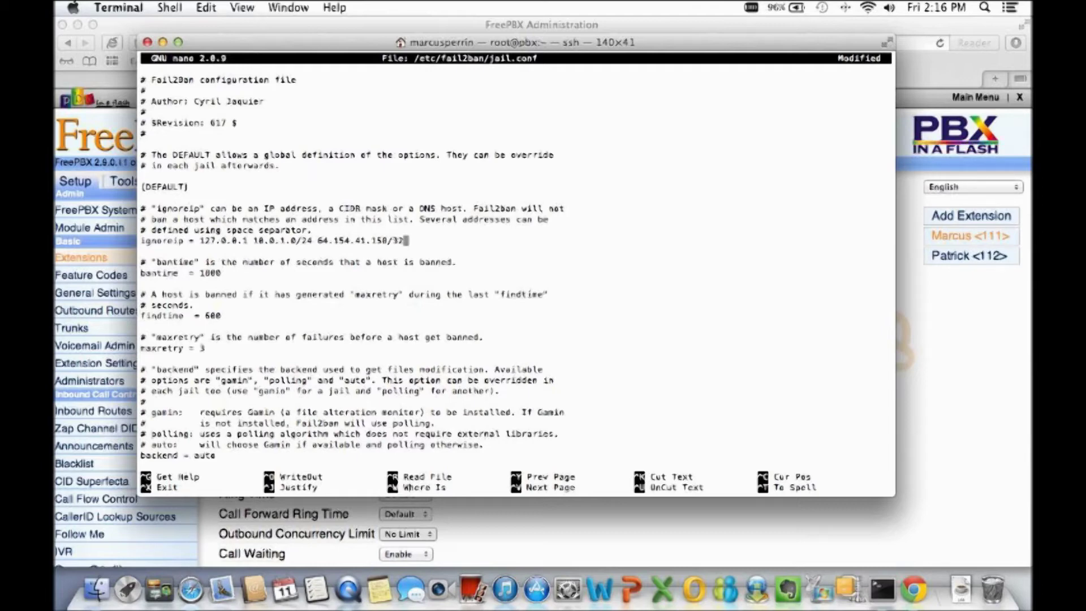
key("Down")
key("Down")
key("Down")
key("Down")
key("Left")
Replace the bantime value with 3600, correcting the mistyped entries along the way.
key("BackSpace")
key("BackSpace")
key("BackSpace")
key("BackSpace")
key("BackSpace")
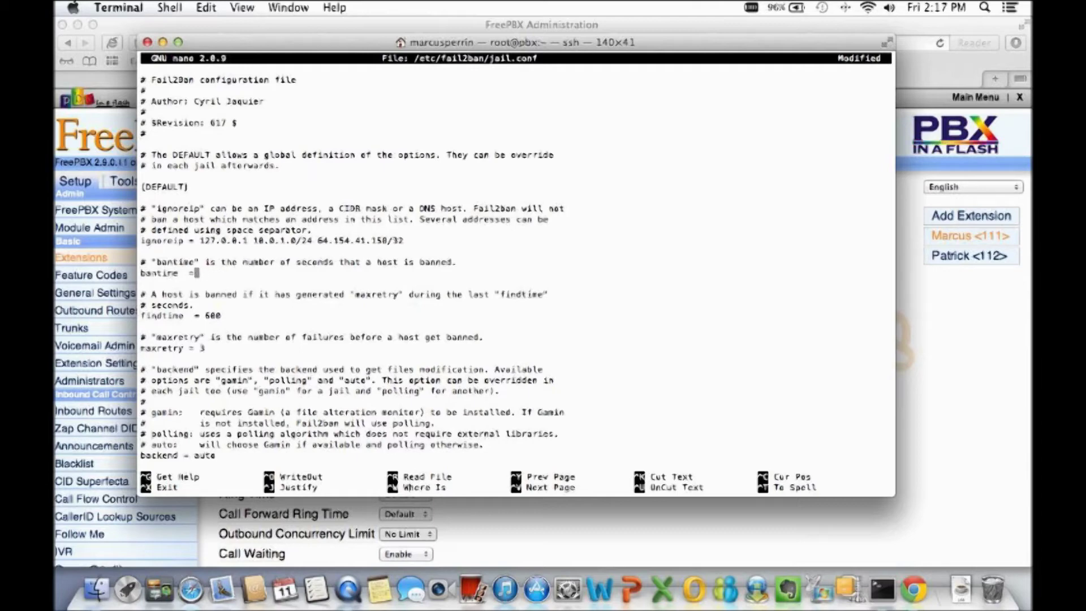
type("3")
key("BackSpace")
type("7007")
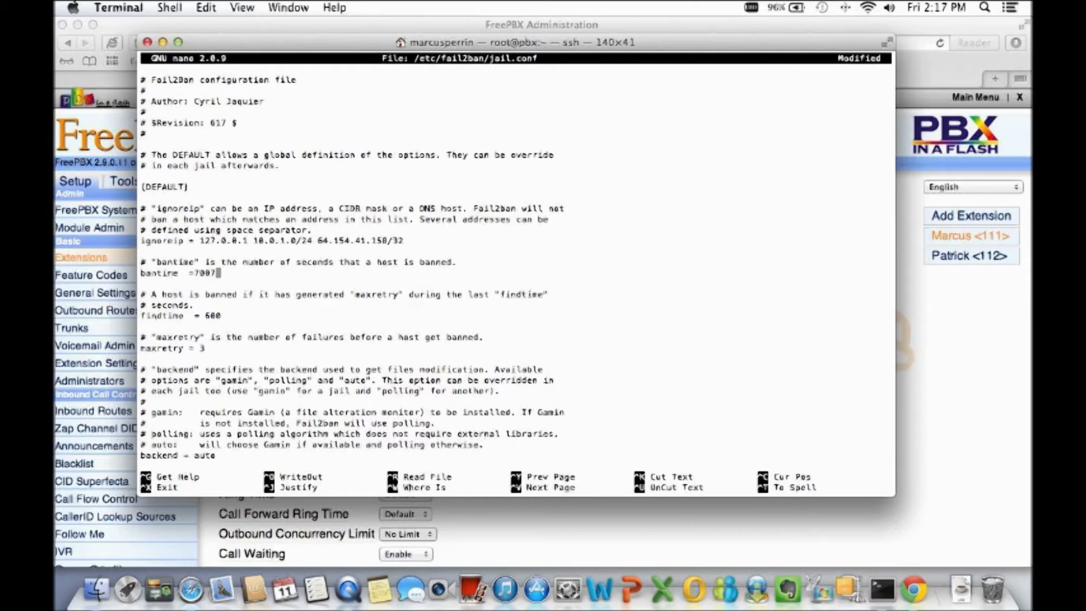
key("BackSpace")
type("0000")
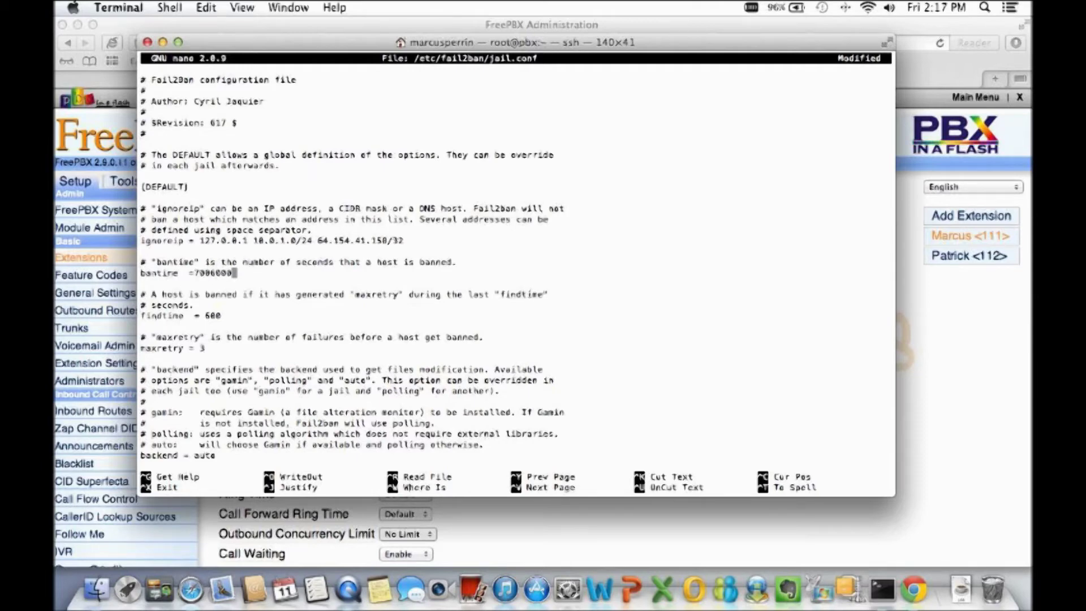
key("BackSpace")
key("BackSpace")
key("BackSpace")
key("BackSpace")
key("BackSpace")
key("BackSpace")
key("BackSpace")
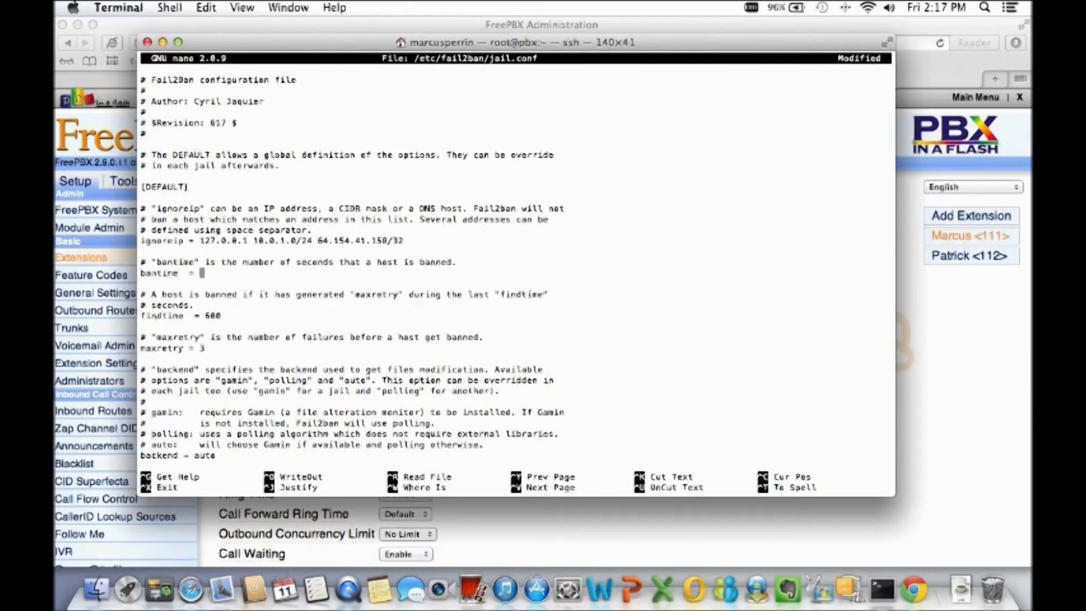
type("3600")
key("Down")
key("Down")
key("Down")
key("Down")
key("Down")
key("Down")
key("Down")
key("Down")
key("Down")
key("Down")
key("Right")
key("Right")
key("Right")
key("Down")
key("Down")
key("Down")
key("Down")
key("Down")
key("Down")
key("Down")
key("Down")
key("Down")
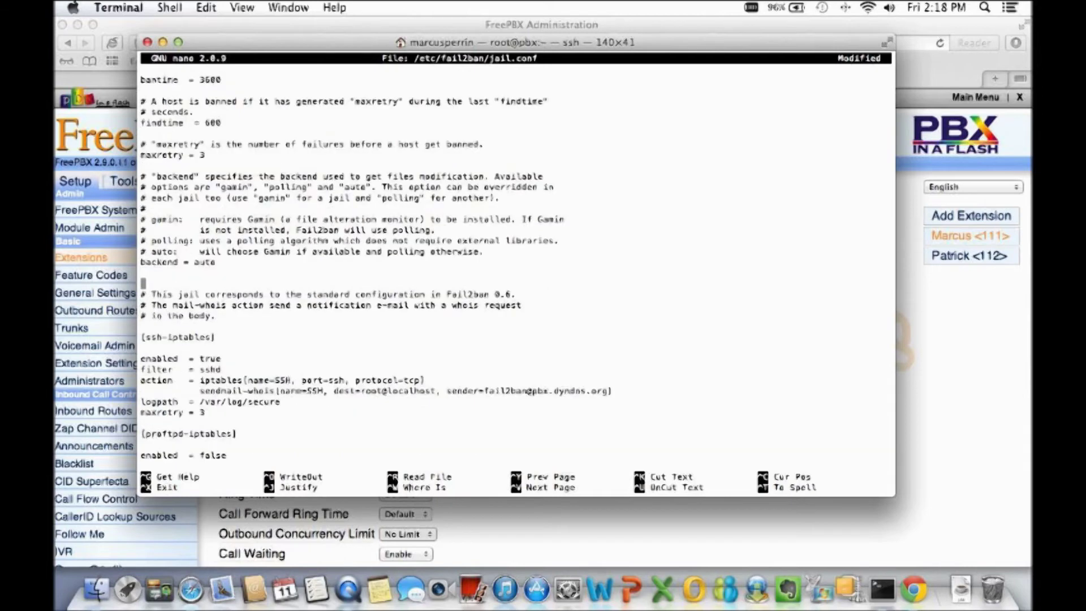
key("Down")
key("Down")
key("Down")
key("Down")
key("Down")
key("Down")
left_click(224, 359)
left_click(224, 370)
key("Down")
key("Down")
key("Right")
key("Right")
key("Right")
key("Right")
key("Right")
key("Right")
key("Right")
key("Right")
key("Right")
key("Right")
key("Right")
key("Right")
key("Right")
key("Right")
key("Right")
key("Right")
key("Right")
key("Right")
key("Right")
key("Right")
key("Right")
key("Right")
key("Right")
key("Right")
key("Right")
key("Right")
key("Right")
key("Right")
key("Right")
key("Right")
key("Right")
key("Right")
key("Right")
key("Right")
key("Right")
key("Right")
key("Right")
key("Right")
key("Right")
key("Right")
key("Right")
key("Right")
key("Right")
key("Right")
key("Right")
key("Right")
key("Right")
key("Right")
key("Right")
key("Right")
key("Right")
key("Right")
key("Right")
key("Right")
key("Right")
key("Right")
key("Right")
key("Right")
key("Right")
key("Right")
key("Right")
key("Right")
key("Right")
key("Right")
key("Right")
key("Right")
key("Right")
key("Right")
key("Right")
key("Right")
key("Right")
key("Right")
key("Right")
Erase the old pbx.dyndns.org sender on the sendmail-whois line and type the new alerts address.
key("BackSpace")
key("BackSpace")
key("BackSpace")
key("BackSpace")
key("BackSpace")
key("BackSpace")
key("BackSpace")
key("BackSpace")
key("BackSpace")
key("BackSpace")
key("BackSpace")
key("BackSpace")
key("BackSpace")
key("BackSpace")
key("BackSpace")
key("BackSpace")
key("BackSpace")
key("BackSpace")
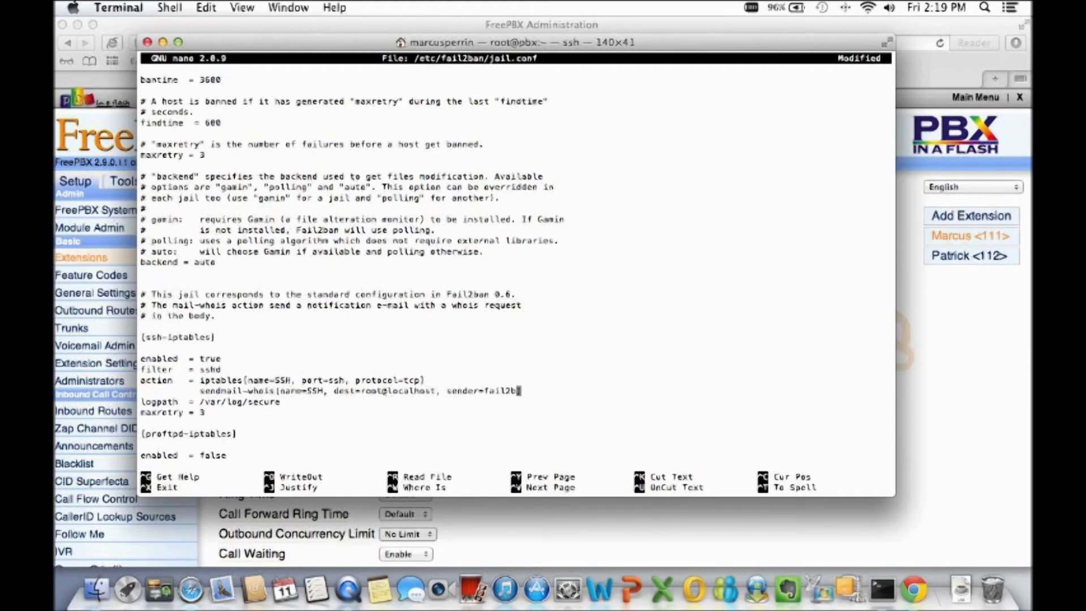
key("BackSpace")
key("BackSpace")
key("BackSpace")
key("BackSpace")
key("BackSpace")
key("BackSpace")
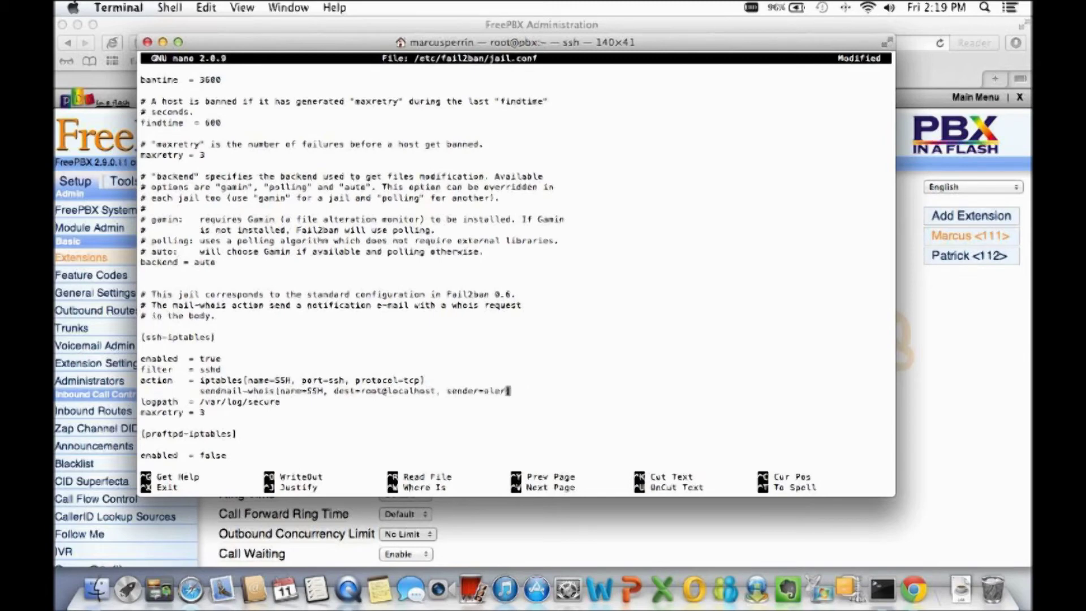
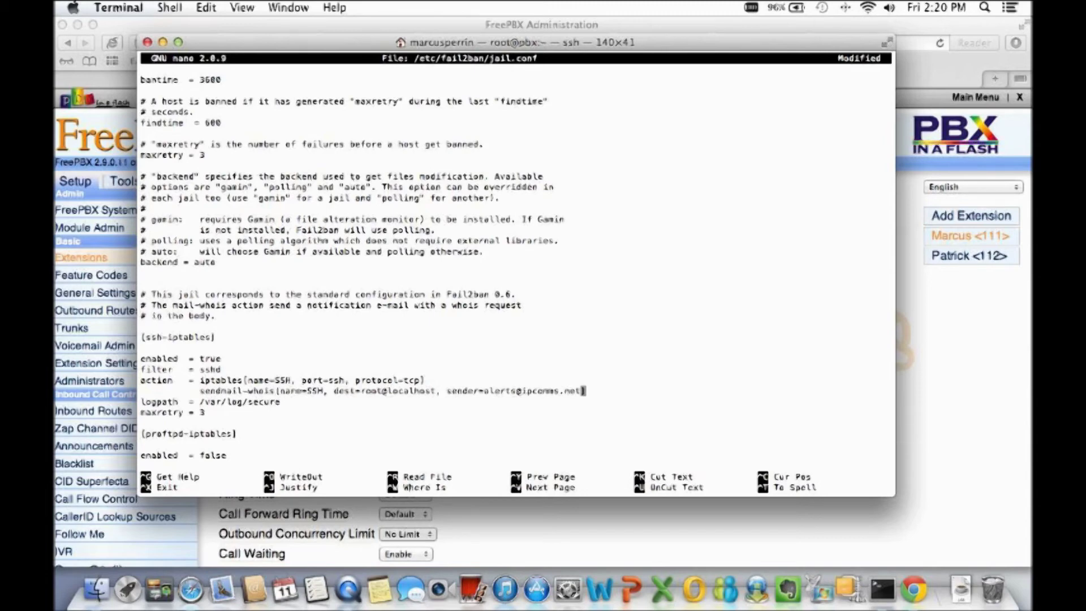
Page down through jail.conf past the proftpd, sasl, vsftpd and apache-badbots jails toward [asterisk-iptables].
key("Down")
key("Down")
key("Down")
key("Down")
key("Down")
key("Down")
key("Down")
key("Down")
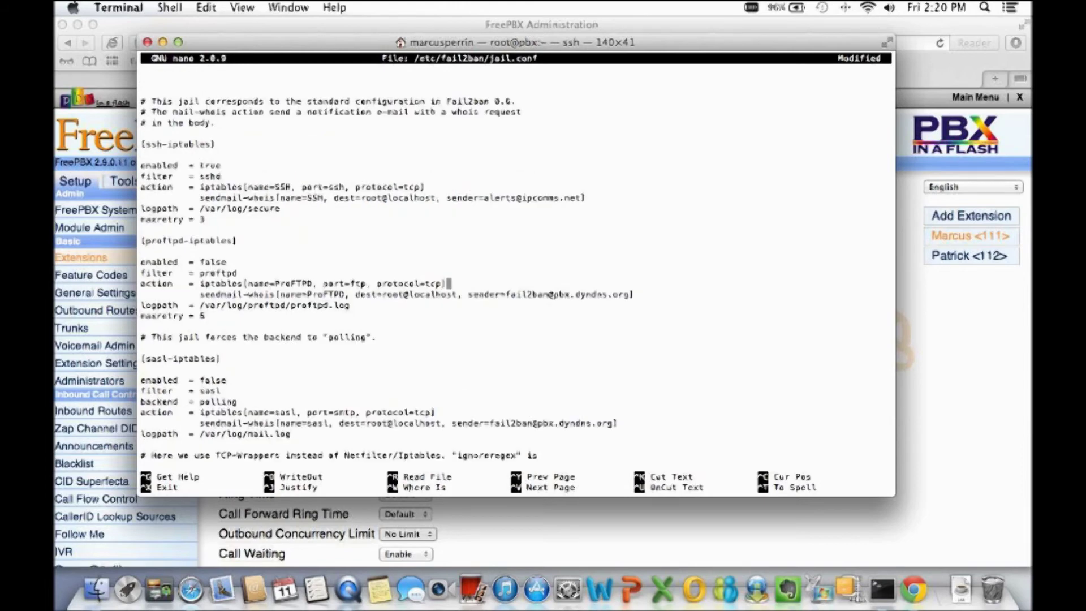
key("Down")
key("Down")
key("Down")
key("Down")
key("Down")
key("Down")
key("Down")
key("Down")
key("Down")
key("Down")
key("Down")
key("Down")
key("Down")
key("Down")
key("Down")
key("Down")
key("Down")
key("Down")
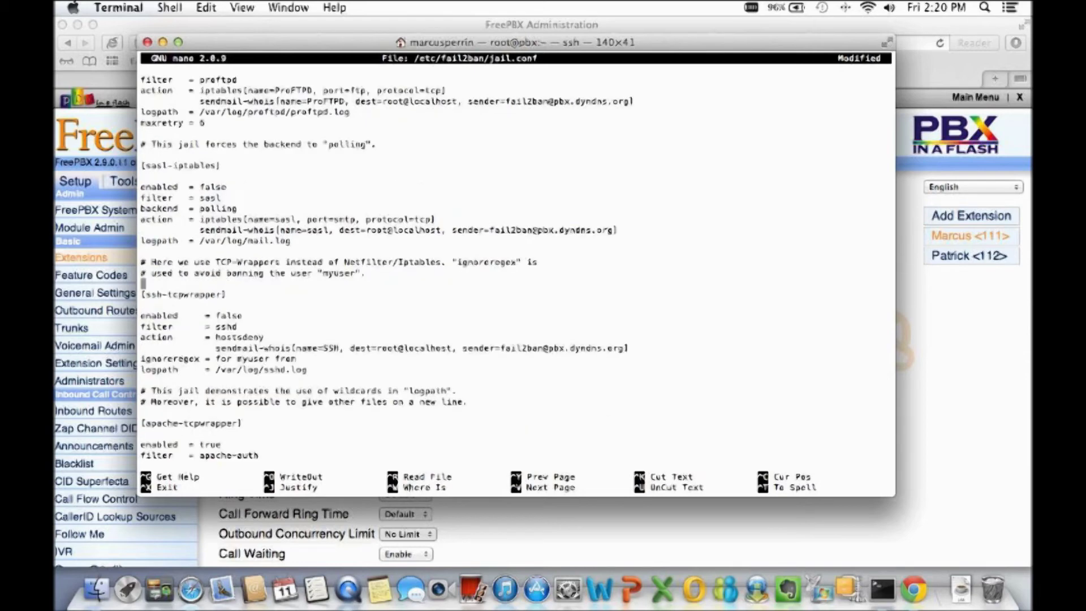
key("Down")
key("Down")
key("Down")
key("Down")
key("Down")
key("Down")
key("Down")
key("Down")
key("Down")
key("Down")
key("Down")
key("Down")
key("Down")
key("Down")
key("Down")
key("Down")
key("Down")
key("Down")
key("Down")
key("Down")
key("Down")
key("Down")
key("Down")
key("Down")
key("Down")
key("Down")
key("Down")
key("Down")
key("Down")
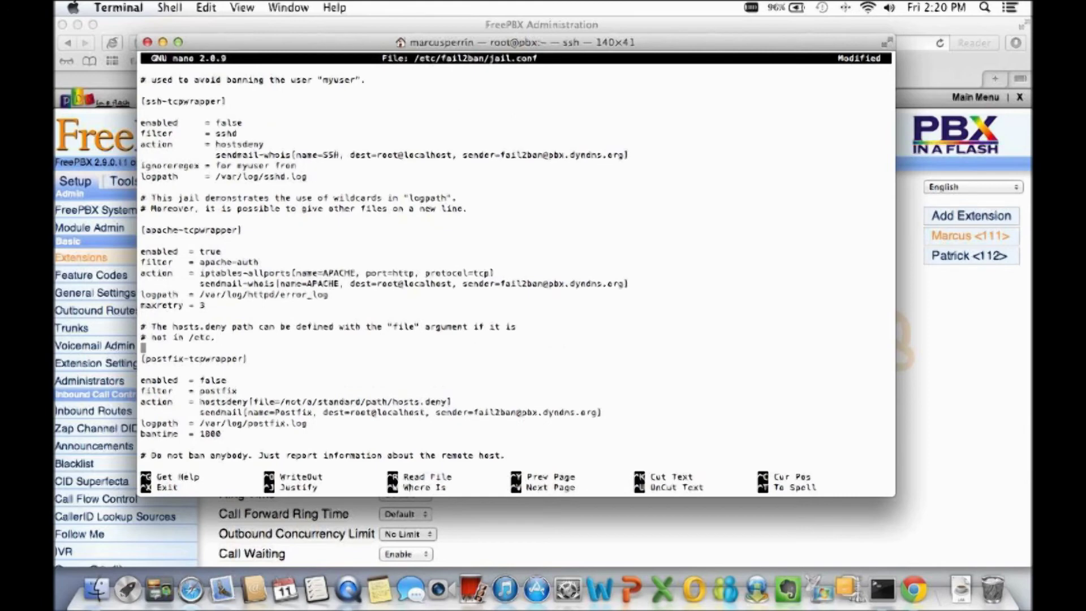
key("Down")
key("Down")
key("Down")
key("Down")
key("Down")
key("Down")
key("Down")
key("Down")
key("Down")
key("Down")
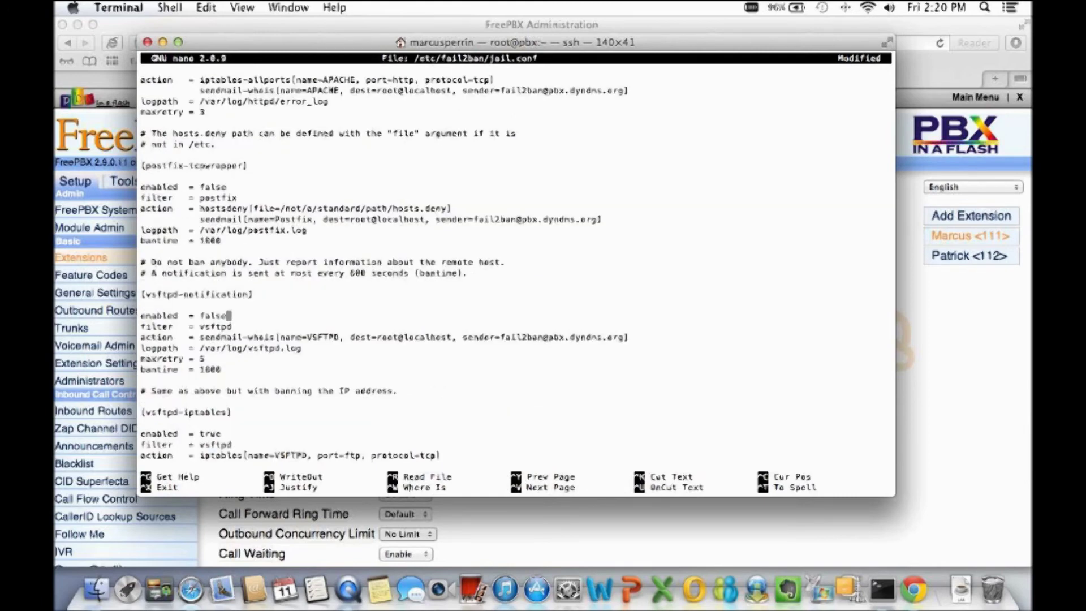
left_click(583, 337)
key("Down")
key("Down")
key("Down")
key("Down")
key("Down")
key("Down")
key("Down")
key("Down")
key("Down")
key("Down")
key("Down")
key("Down")
key("Down")
key("Down")
key("Down")
key("Down")
key("Down")
key("Down")
key("Down")
key("Down")
key("Down")
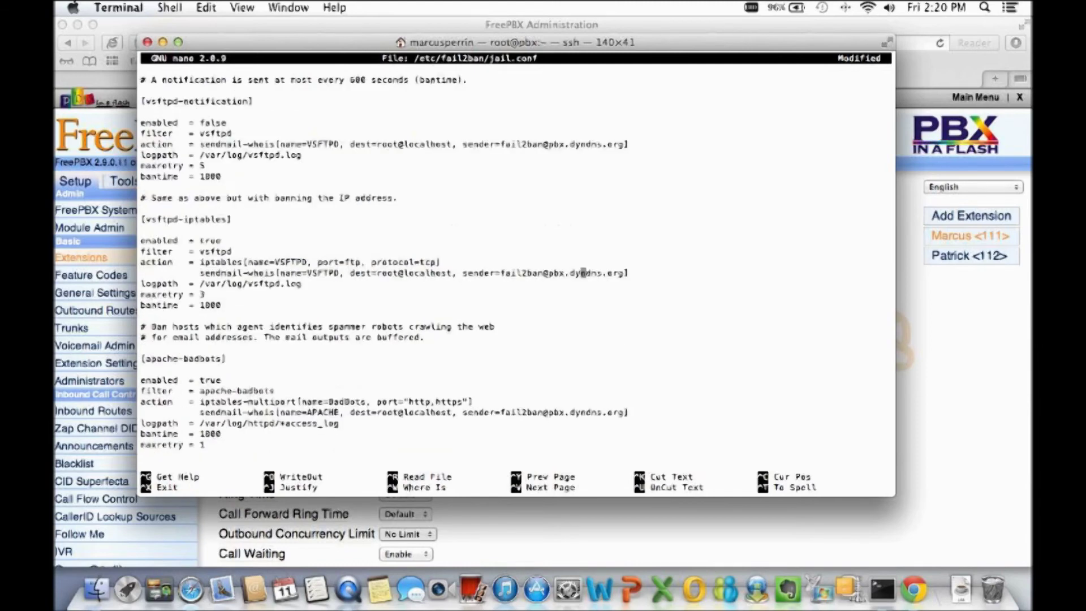
key("Down")
key("Down")
key("Down")
key("Down")
key("Down")
key("Down")
key("Down")
key("Down")
key("Down")
key("Down")
key("Down")
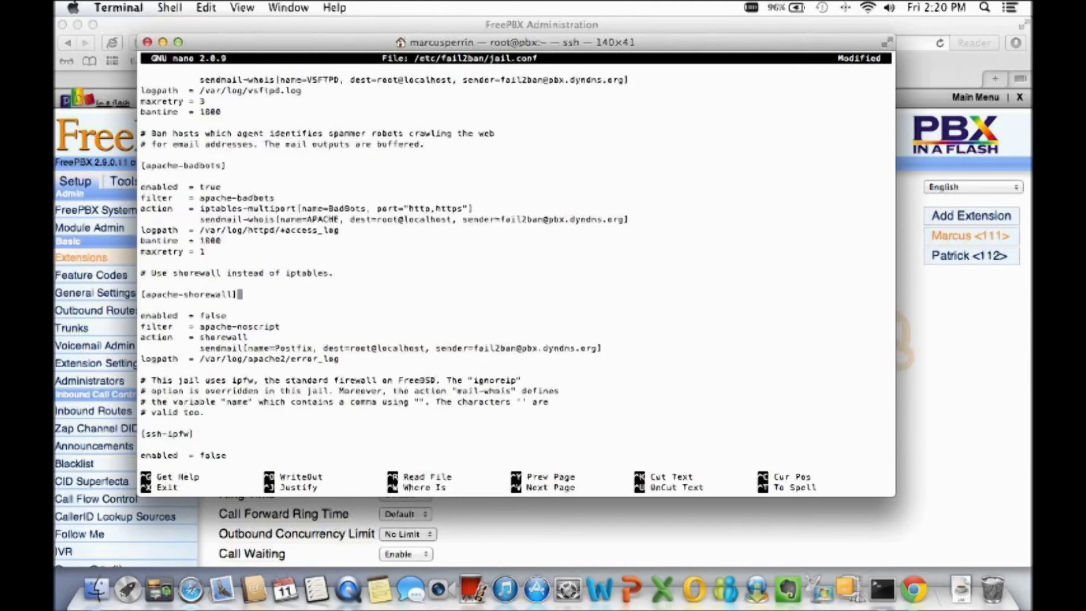
key("Down")
key("Down")
key("Down")
key("Down")
key("Down")
key("Down")
key("Down")
key("Down")
key("Down")
key("Down")
key("Down")
key("Down")
key("Down")
key("Down")
key("Down")
key("Down")
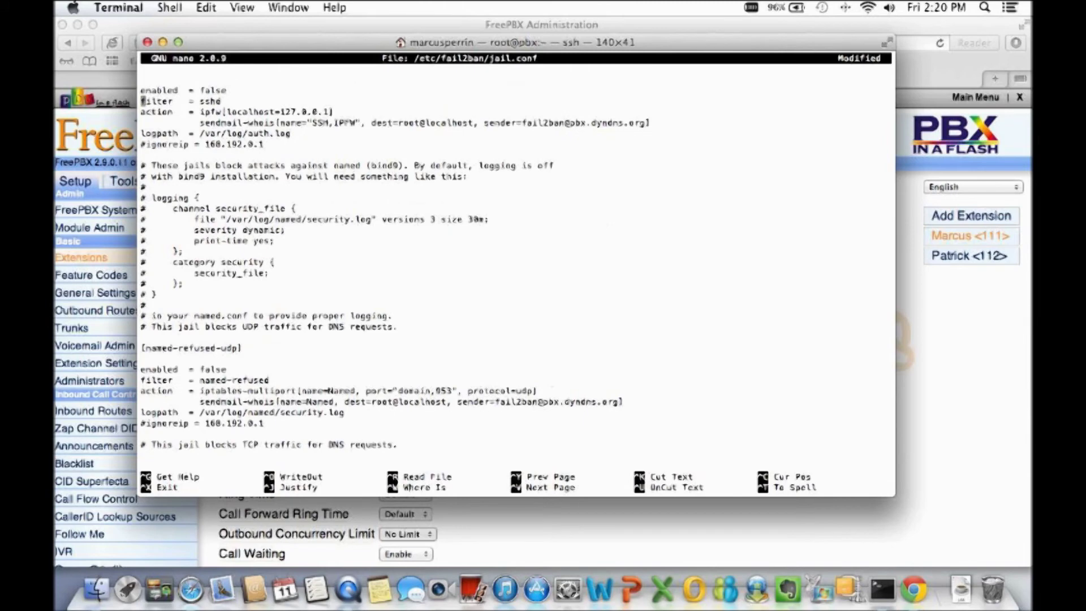
key("ctrl+v")
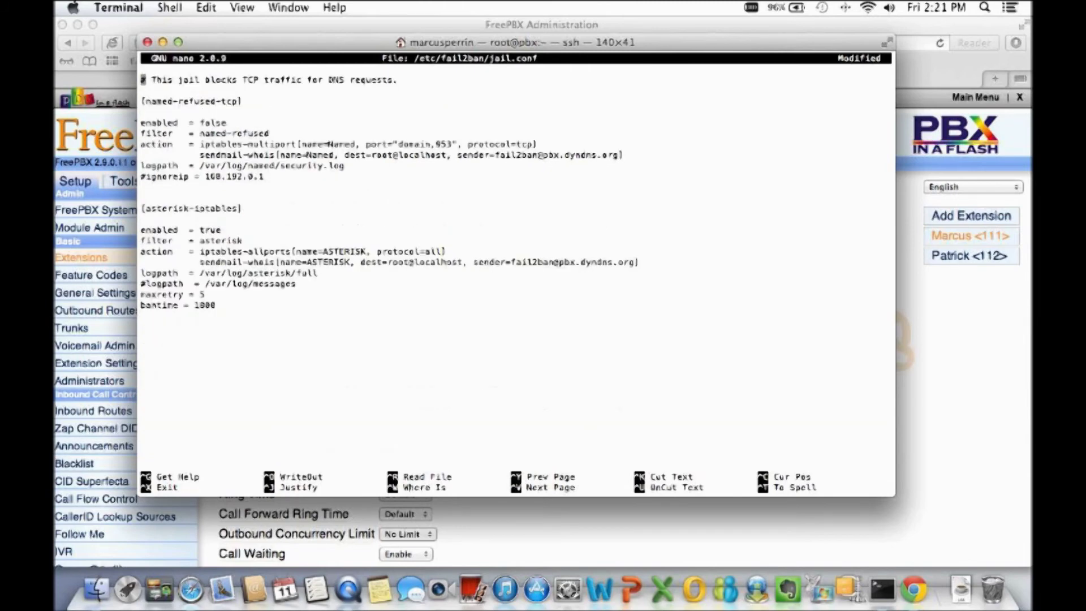
Go to the asterisk-iptables sendmail-whois line and erase the old sender domain.
key("Down")
key("Down")
key("Down")
key("Down")
key("Down")
key("Down")
key("Down")
key("Down")
key("Down")
key("Down")
key("Down")
key("Down")
key("Down")
key("Down")
key("Down")
key("Down")
key("Down")
key("Down")
key("Down")
key("Up")
key("Down")
key("Down")
key("Down")
key("Up")
key("Up")
key("Up")
key("Up")
key("Right")
key("Right")
key("Right")
key("Right")
key("Right")
key("Right")
key("Right")
key("Right")
key("Right")
key("Right")
key("Right")
key("Right")
key("Right")
key("Right")
key("Right")
key("Right")
key("Right")
key("Right")
key("Right")
key("Right")
key("Right")
key("Right")
key("Right")
key("Right")
key("Right")
key("Right")
key("Right")
key("Right")
key("Right")
key("Right")
key("Right")
key("Right")
key("Right")
key("Right")
key("Right")
key("Right")
key("Right")
key("Right")
key("Right")
key("Right")
key("Right")
key("Right")
key("Right")
key("Right")
key("Right")
key("Right")
key("Right")
key("Right")
key("Right")
key("Right")
key("Right")
key("Right")
key("Right")
key("Right")
key("Right")
key("Right")
key("Right")
key("Right")
key("Right")
key("Right")
key("Right")
key("Right")
key("Right")
key("Right")
key("Right")
key("Right")
key("Right")
key("Right")
key("Right")
key("Right")
key("Right")
key("Right")
key("Right")
key("Right")
key("Right")
key("Right")
key("Right")
key("Right")
key("Right")
key("Right")
key("Right")
key("Right")
key("Right")
key("Left")
key("BackSpace")
key("BackSpace")
key("BackSpace")
key("BackSpace")
key("BackSpace")
key("BackSpace")
key("BackSpace")
key("BackSpace")
key("BackSpace")
key("BackSpace")
key("BackSpace")
key("BackSpace")
key("BackSpace")
key("BackSpace")
key("BackSpace")
key("BackSpace")
key("BackSpace")
key("BackSpace")
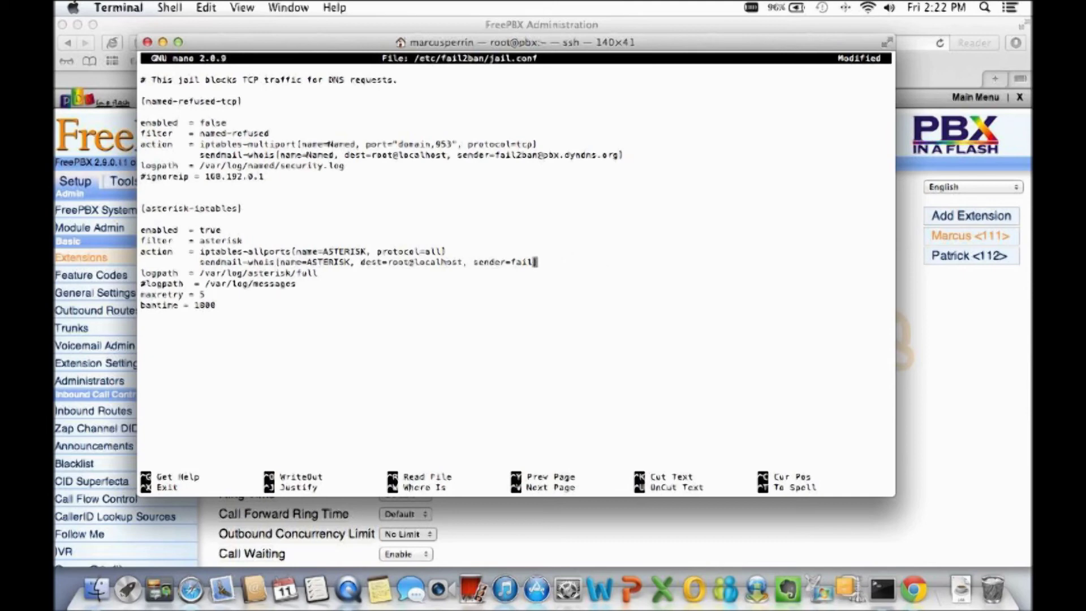
Replace the leftover 'fail' after sender= with the new alerts e-mail address.
key("BackSpace")
key("BackSpace")
key("BackSpace")
key("BackSpace")
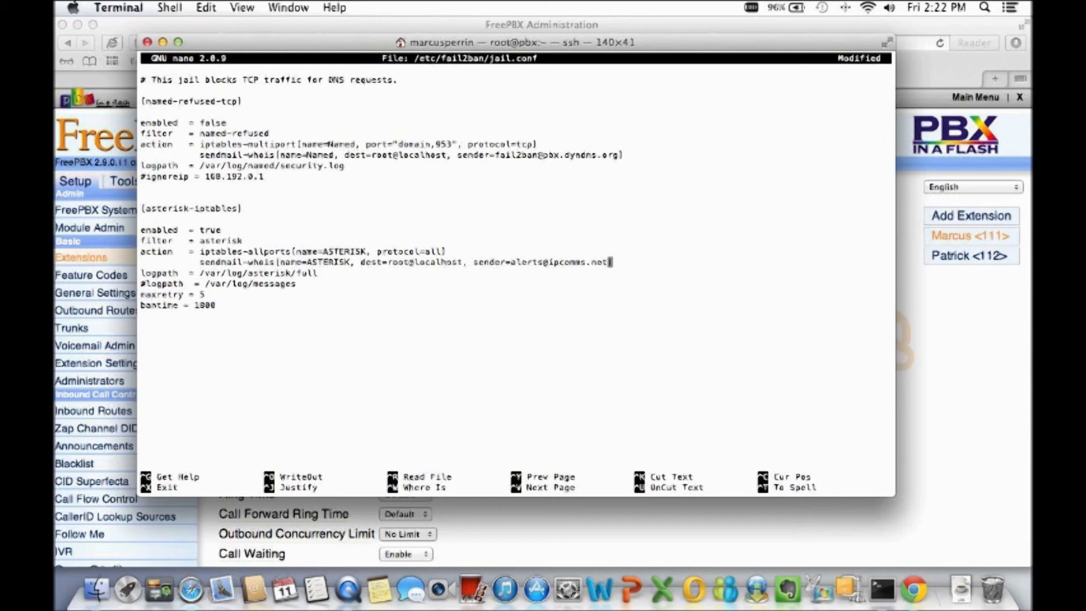
Save jail.conf to /etc/fail2ban/jail.conf and exit nano.
key("ctrl+o")
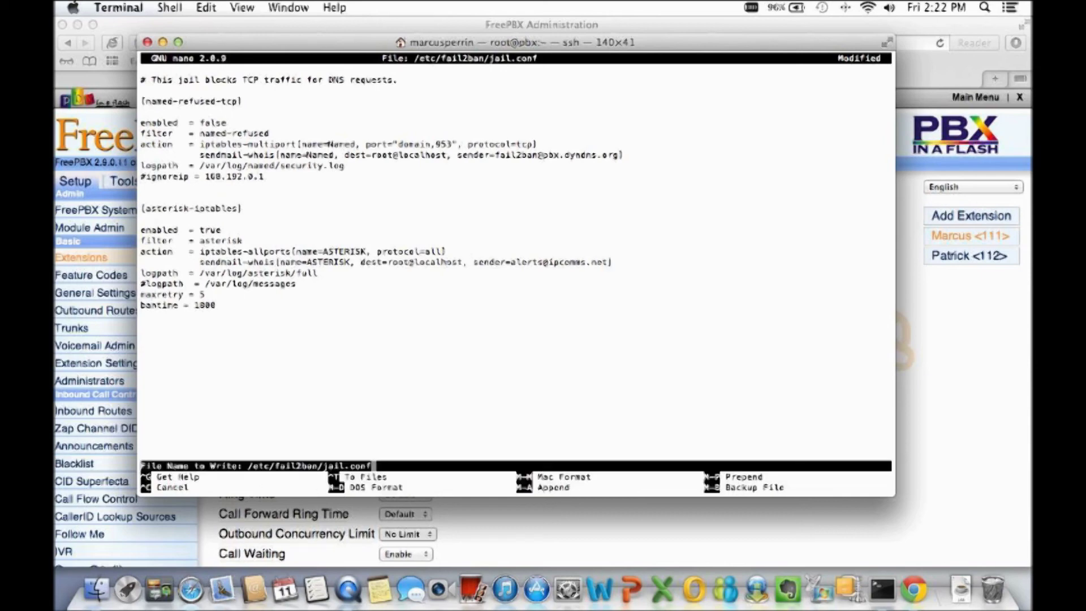
key("Return")
key("ctrl+x")
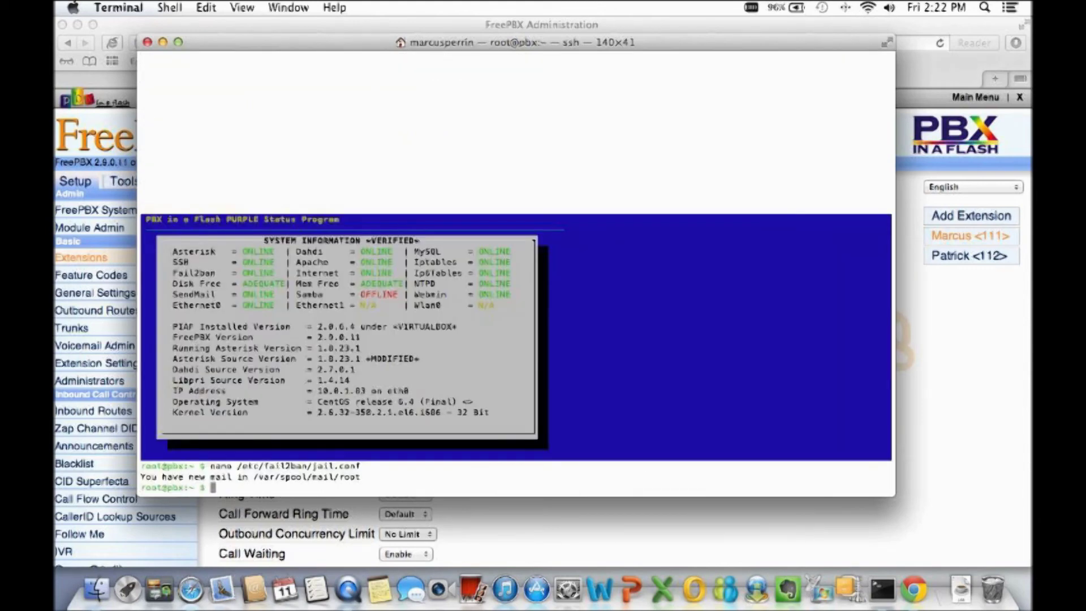
Enter the command 'service fail2ban restart' at the root prompt, correcting the mistyped service name.
type("service ")
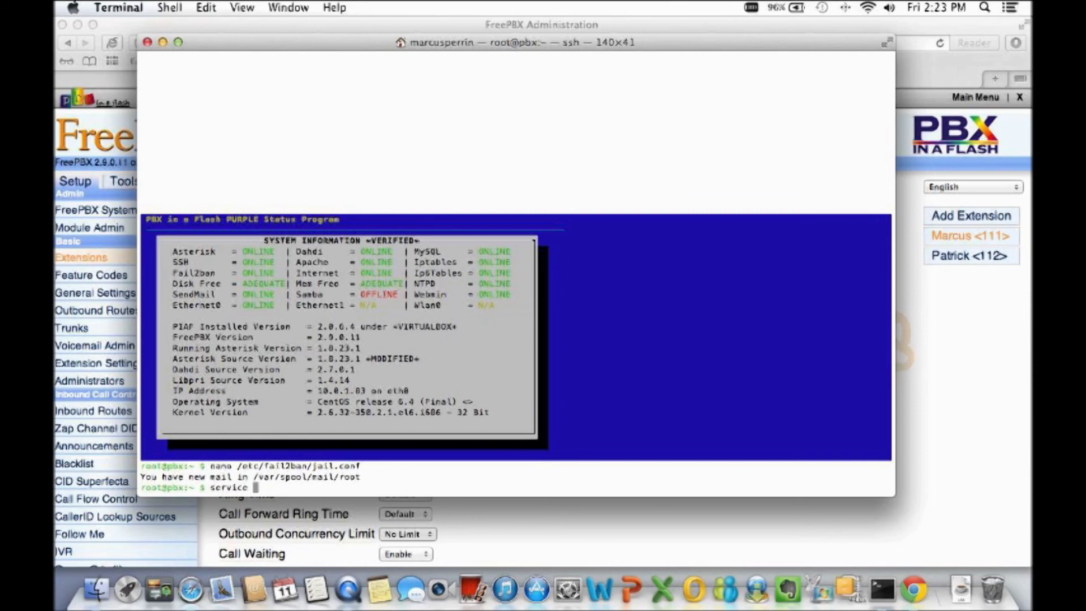
type("iptables")
key("BackSpace")
key("BackSpace")
key("BackSpace")
key("BackSpace")
key("BackSpace")
key("BackSpace")
key("BackSpace")
key("BackSpace")
type("fail")
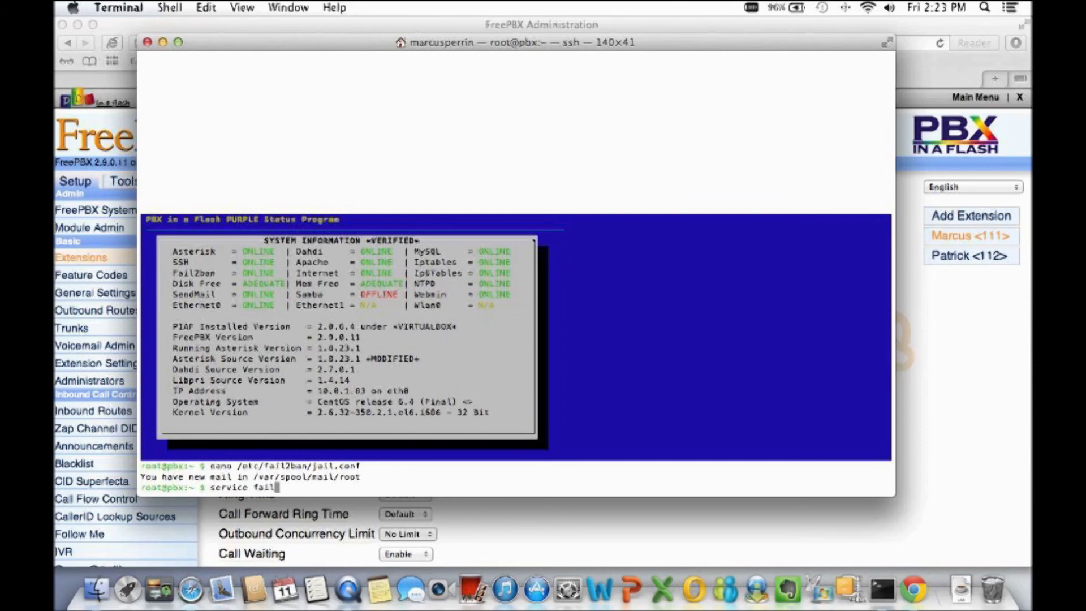
type("2ban restart")
Run 'service fail2ban restart' so fail2ban stops and starts again.
key("Return")
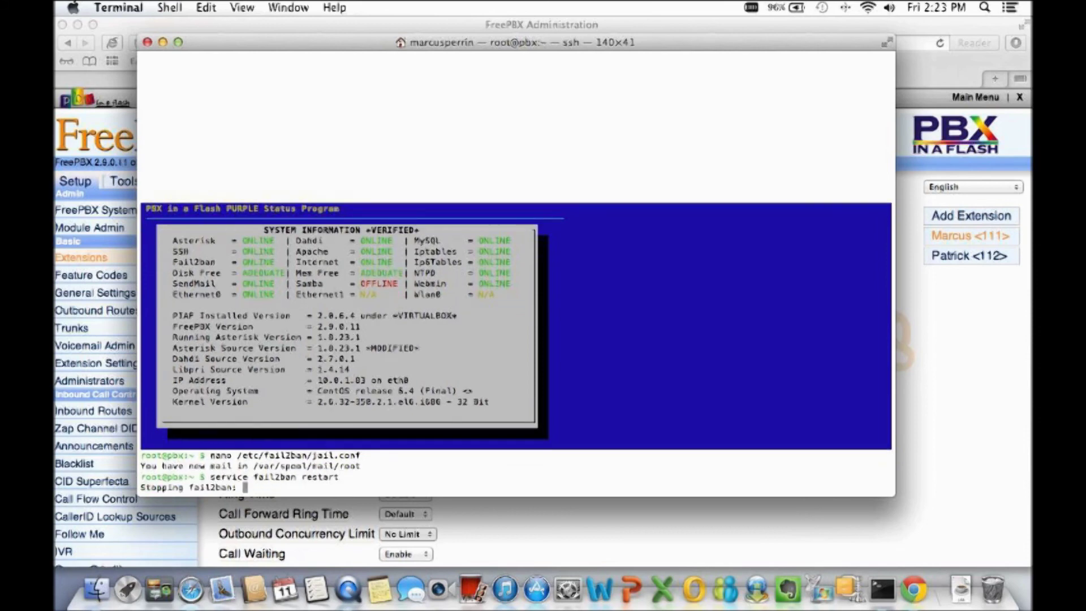